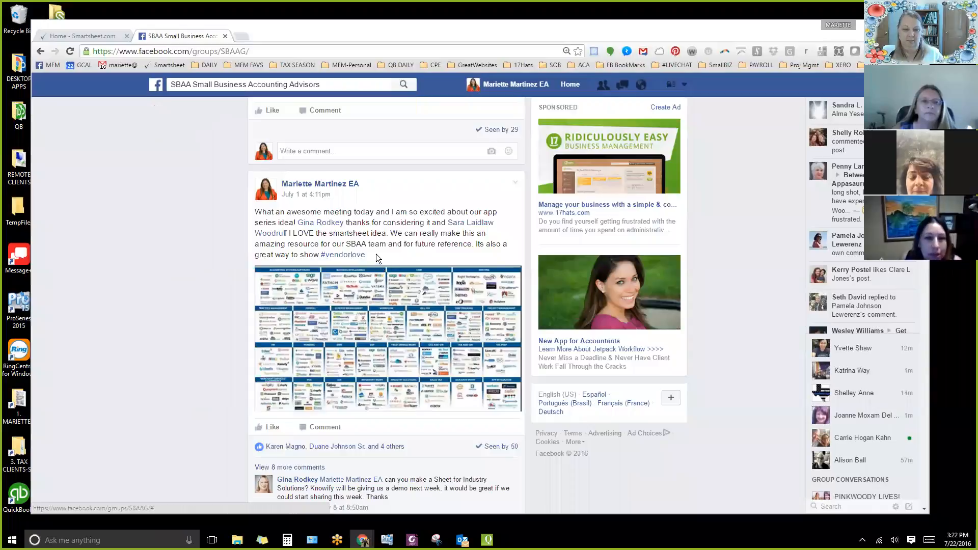
Expand and read the earlier comments on the July 1 group post about the app series and Smartsheet idea.
scroll(379, 238, down, 1)
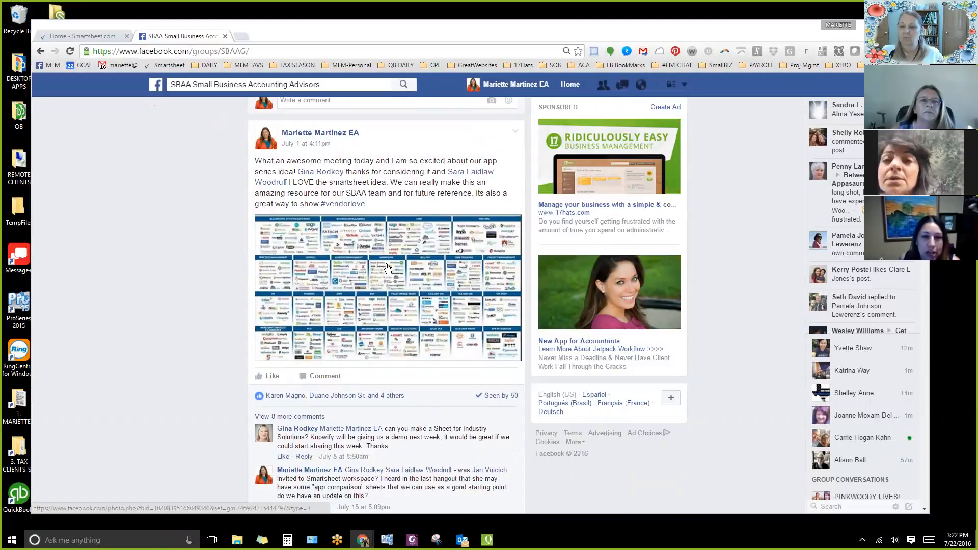
scroll(423, 306, down, 3)
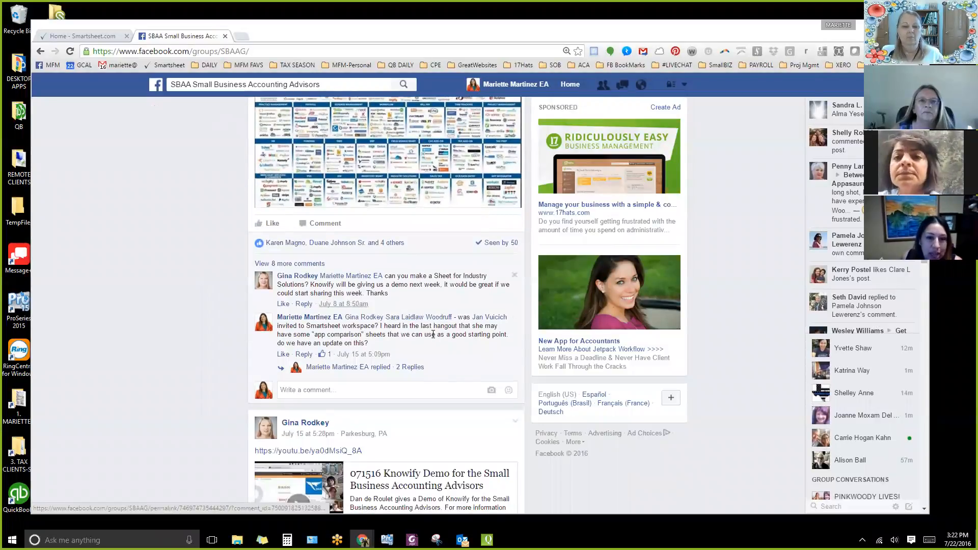
click(288, 264)
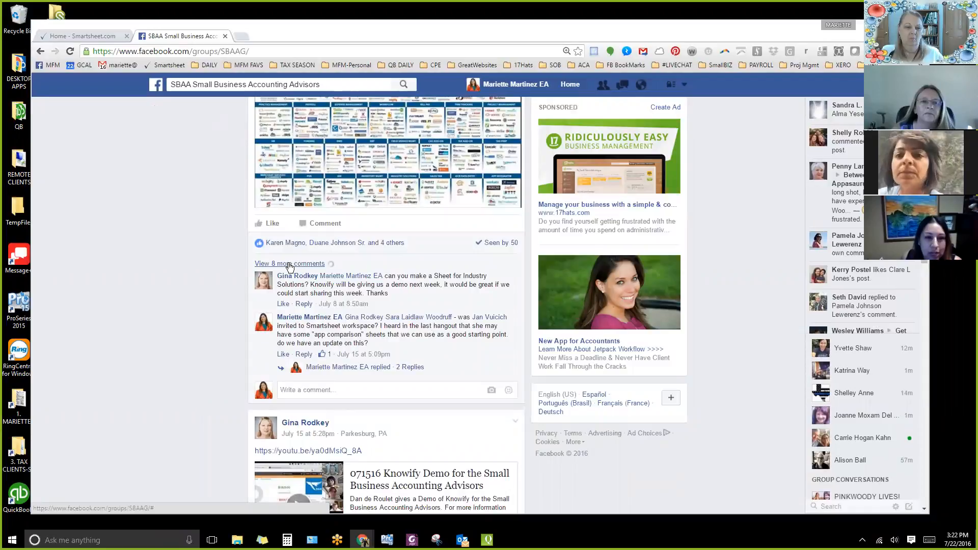
scroll(397, 378, down, 2)
scroll(397, 378, down, 12)
scroll(392, 408, down, 5)
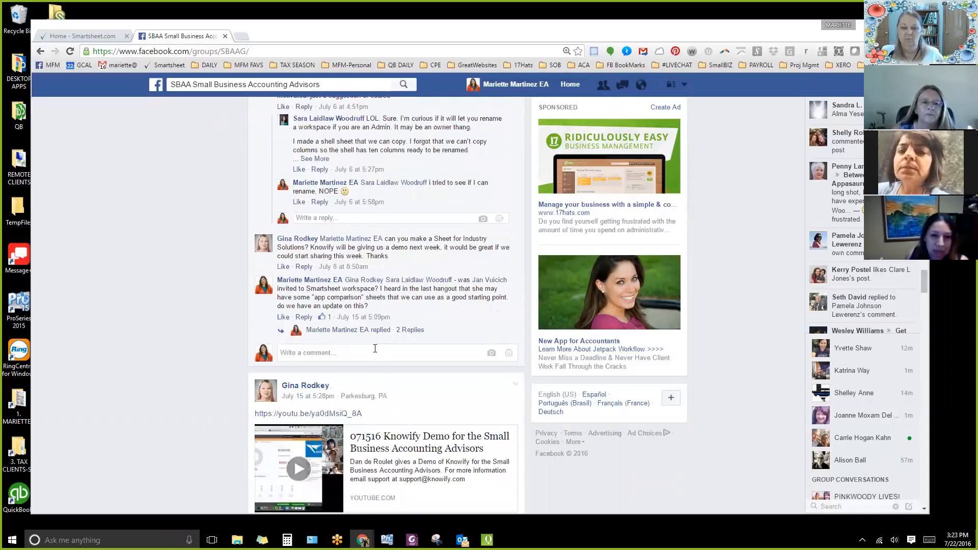
click(369, 350)
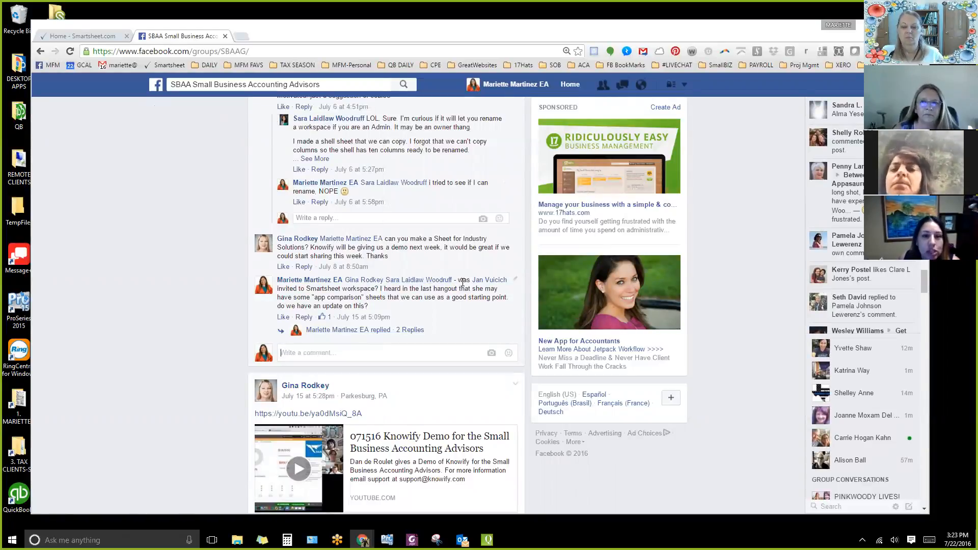
Switch to Smartsheet and collapse the Workspaces and Sheets groups in the navigation tree.
click(80, 33)
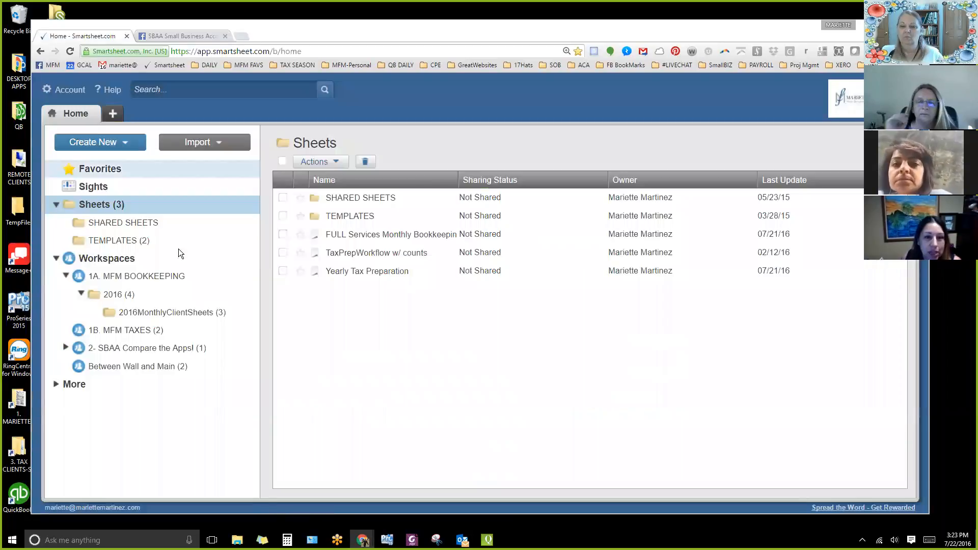
click(56, 259)
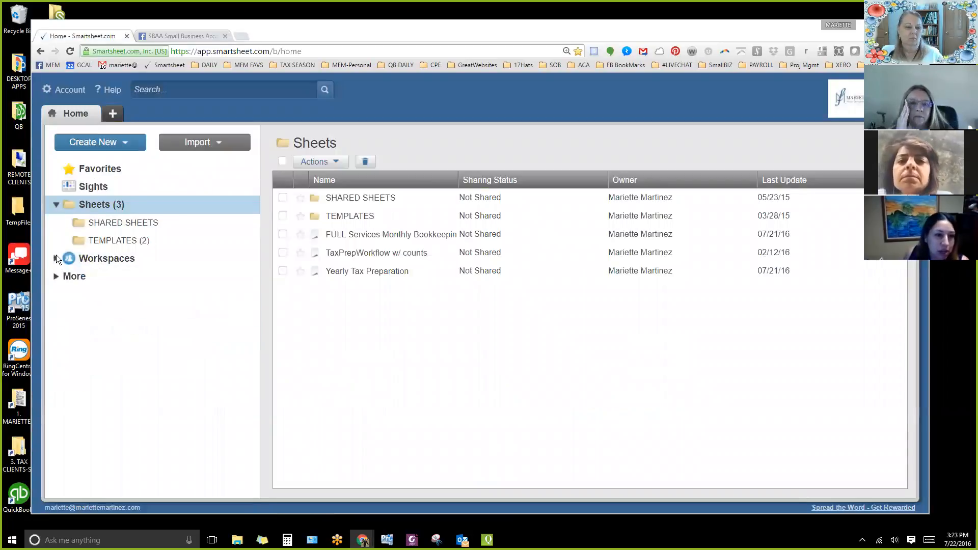
click(56, 204)
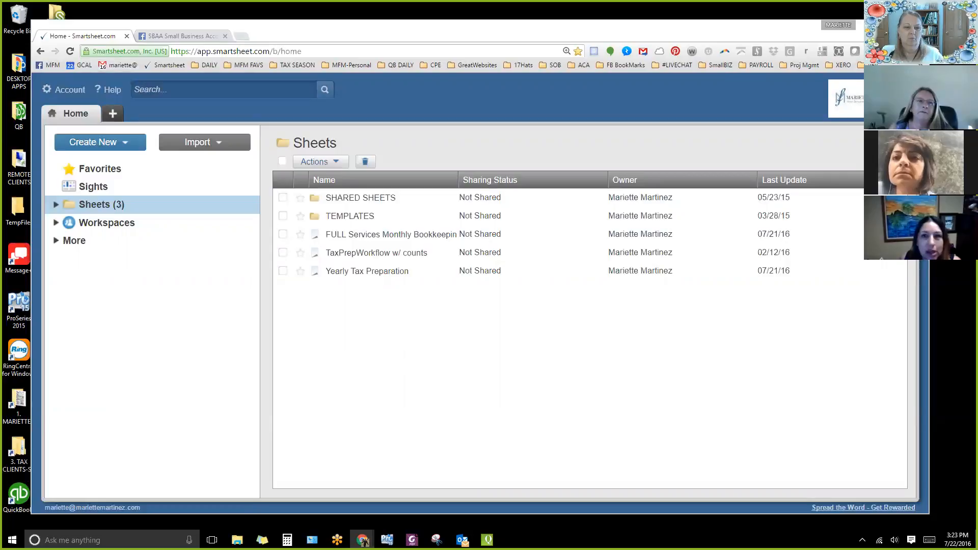
Open a Chrome window under the Accounting-MFM profile.
click(838, 25)
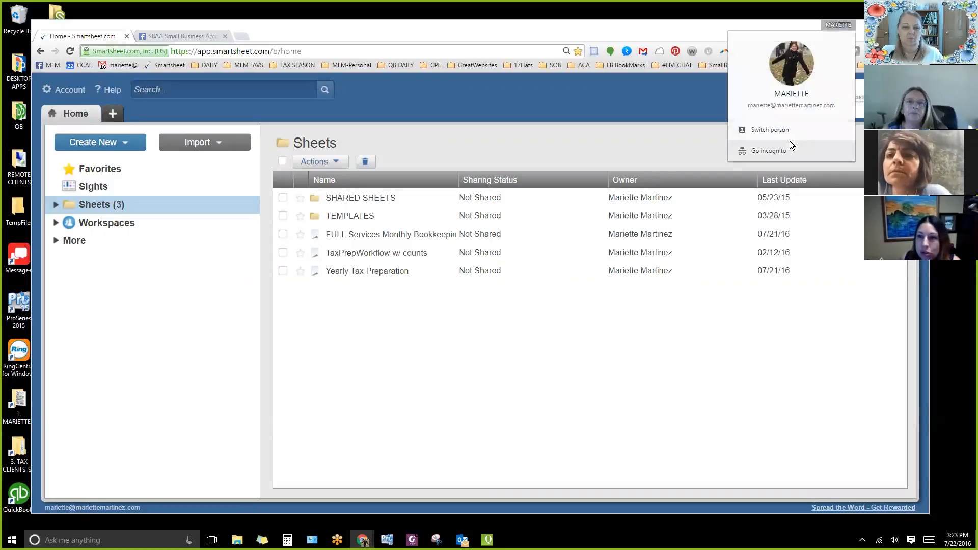
click(770, 130)
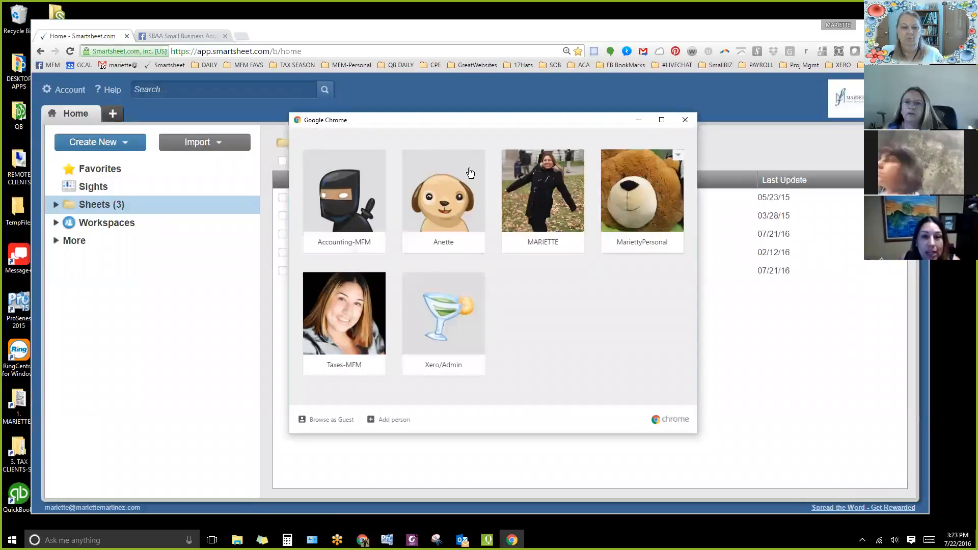
click(347, 193)
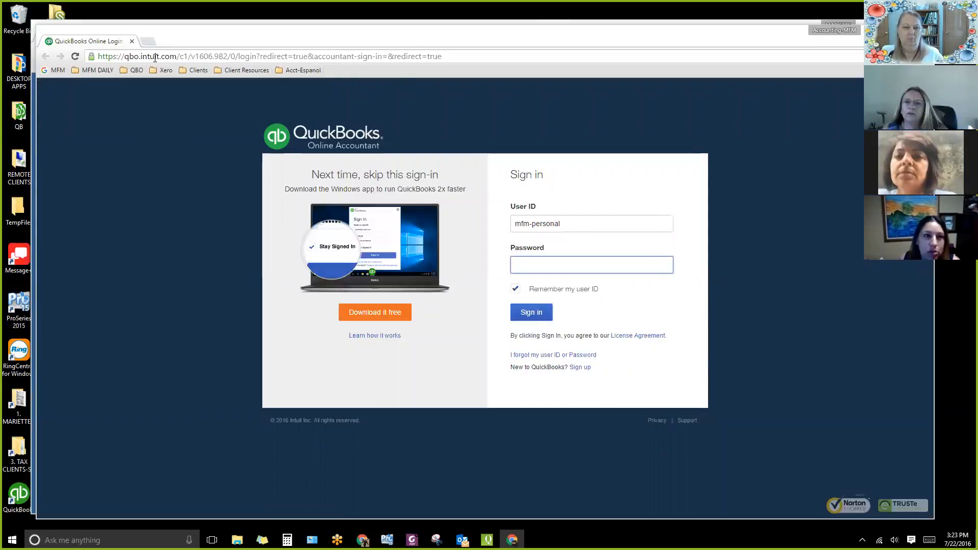
Try to log in to Smartsheet with the profile's Google account and Keep me logged in enabled, and close that browser window.
click(84, 70)
click(92, 106)
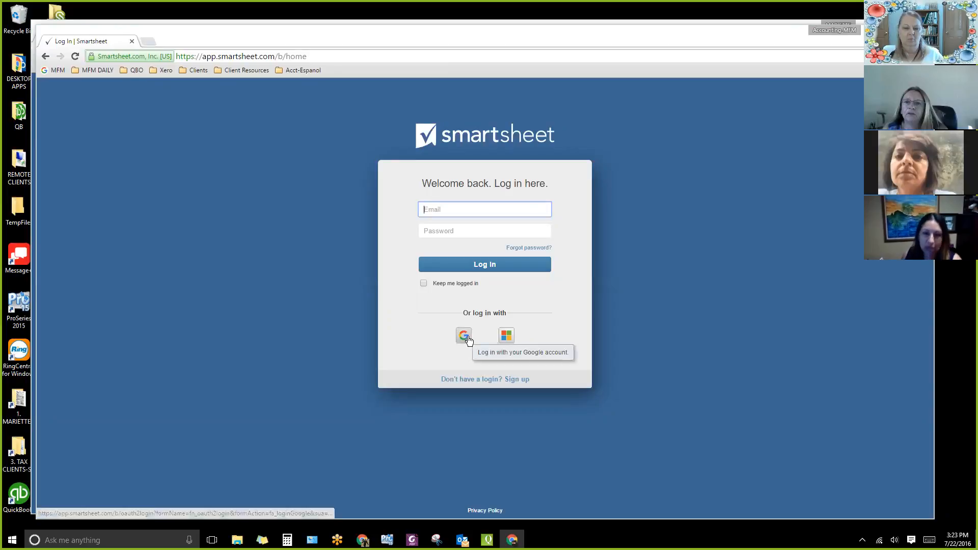
click(422, 283)
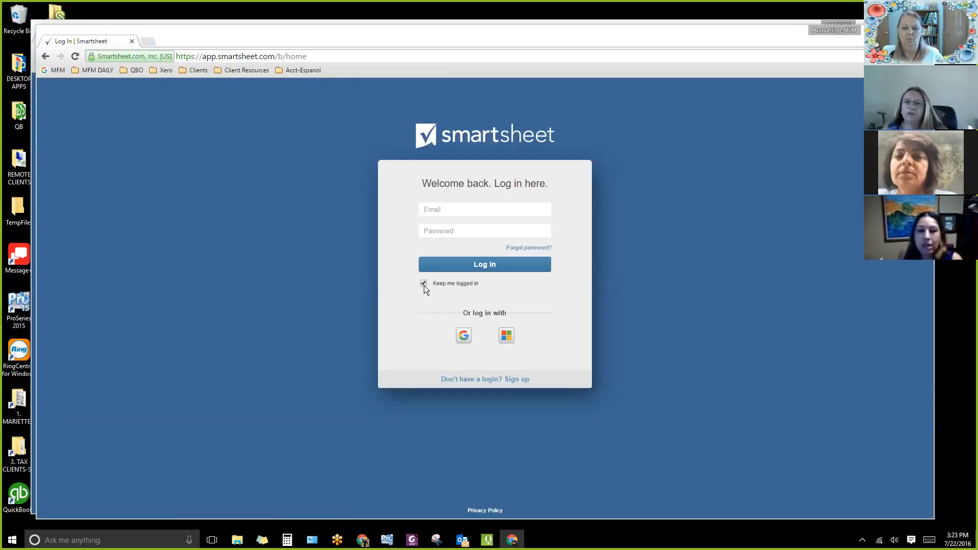
click(464, 339)
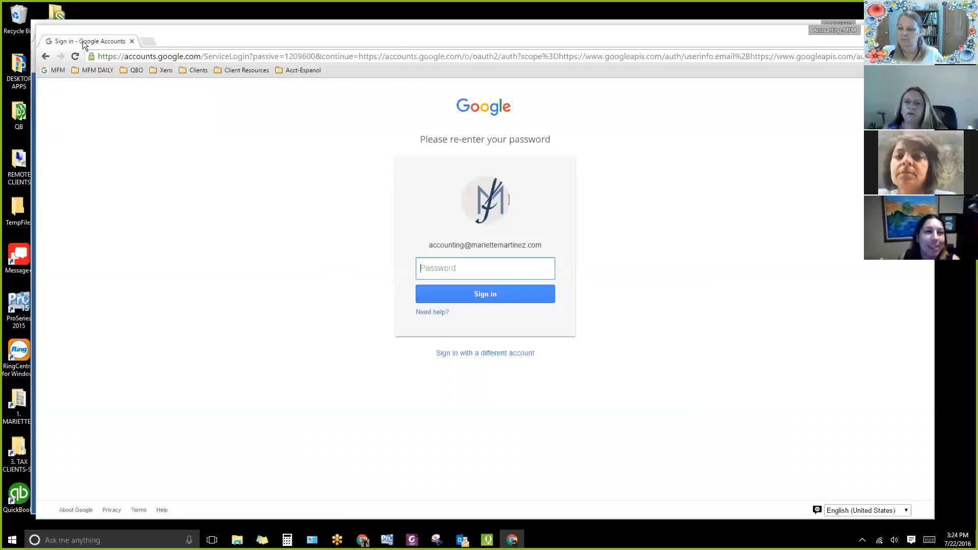
click(834, 30)
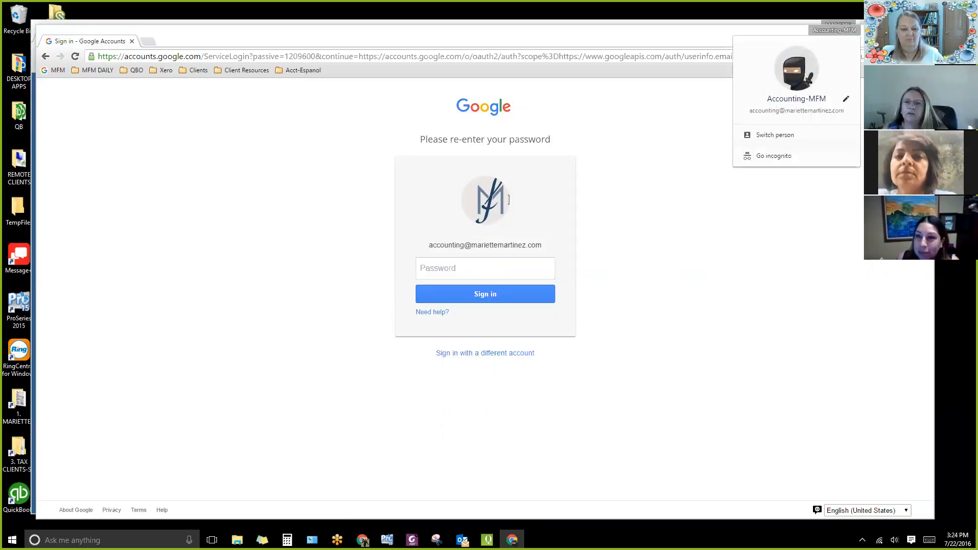
click(834, 30)
click(923, 30)
Switch Chrome to the Taxes-MFM profile.
click(839, 25)
click(787, 126)
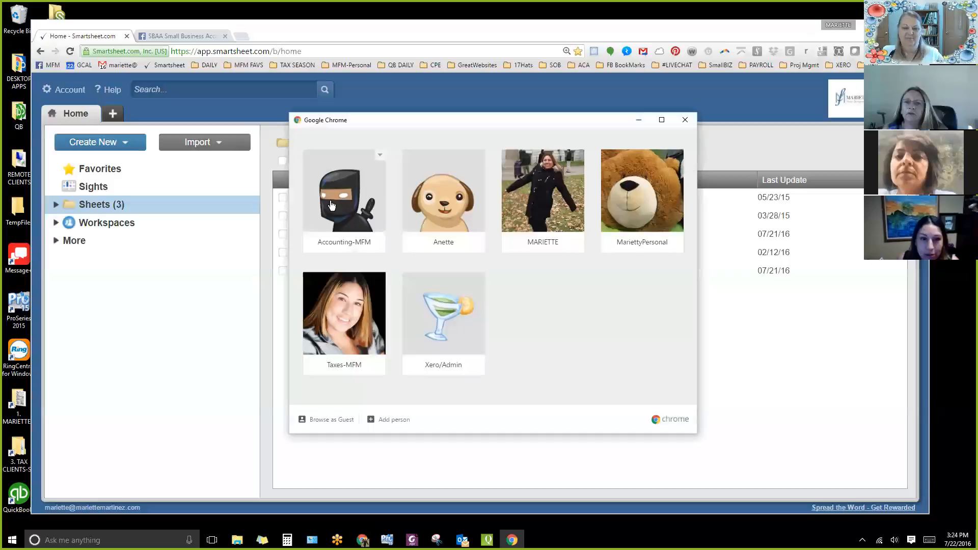
click(355, 312)
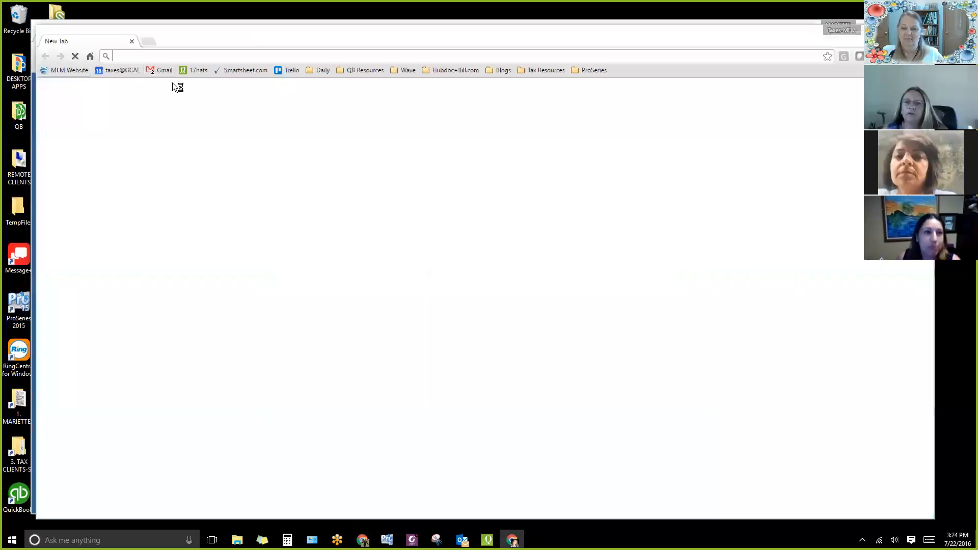
Log in to Smartsheet with the Google account, choosing to stay logged in, and collapse the Workspaces group.
click(242, 69)
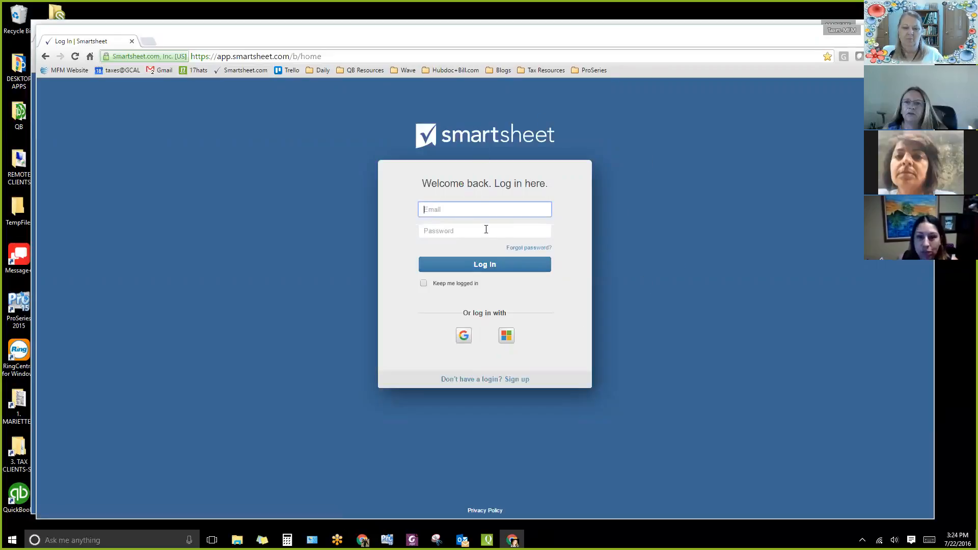
click(423, 284)
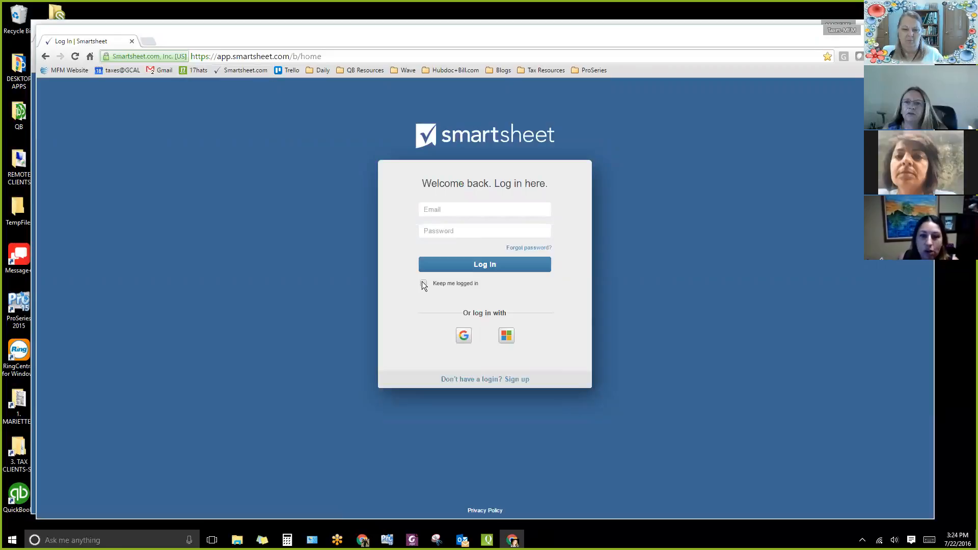
click(468, 340)
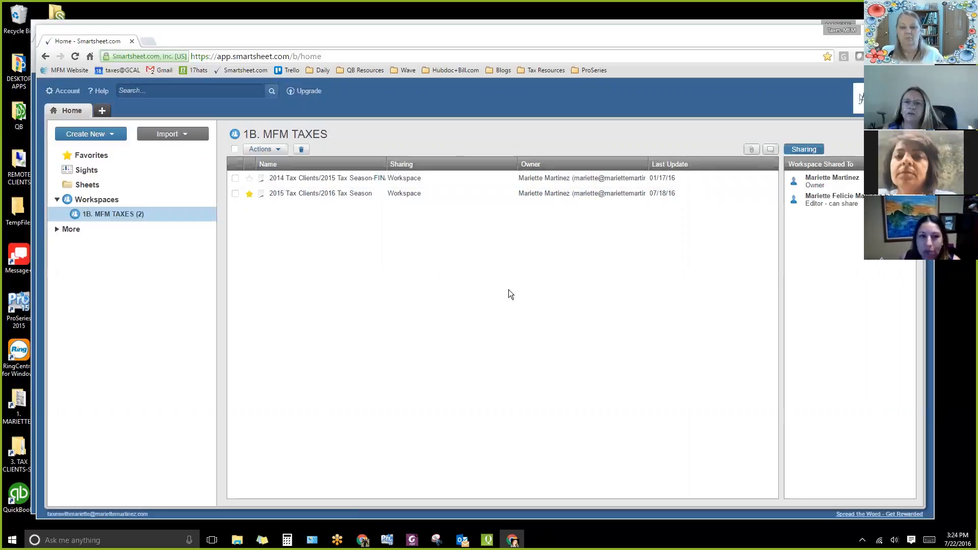
click(53, 198)
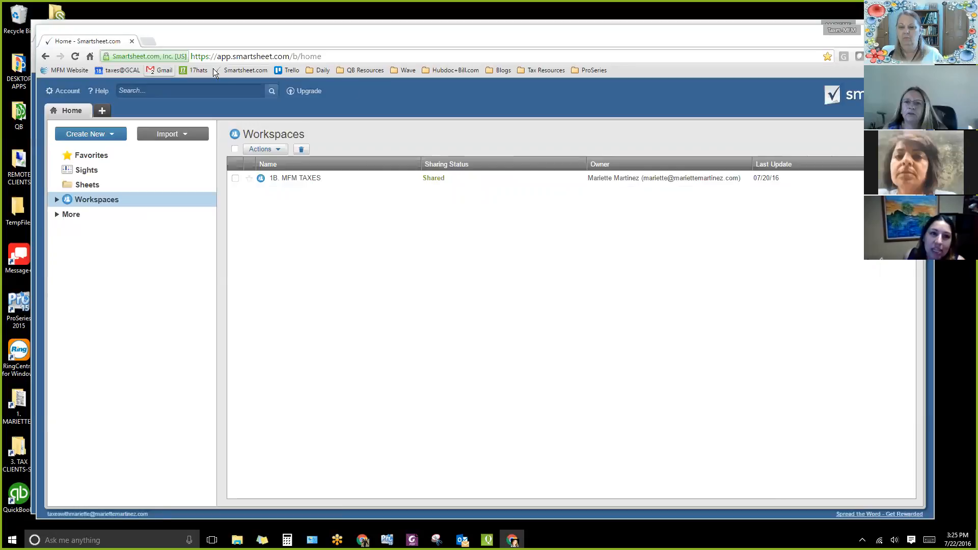
Close the Taxes-MFM window, reopen the same Chrome profile and load Smartsheet again.
click(131, 41)
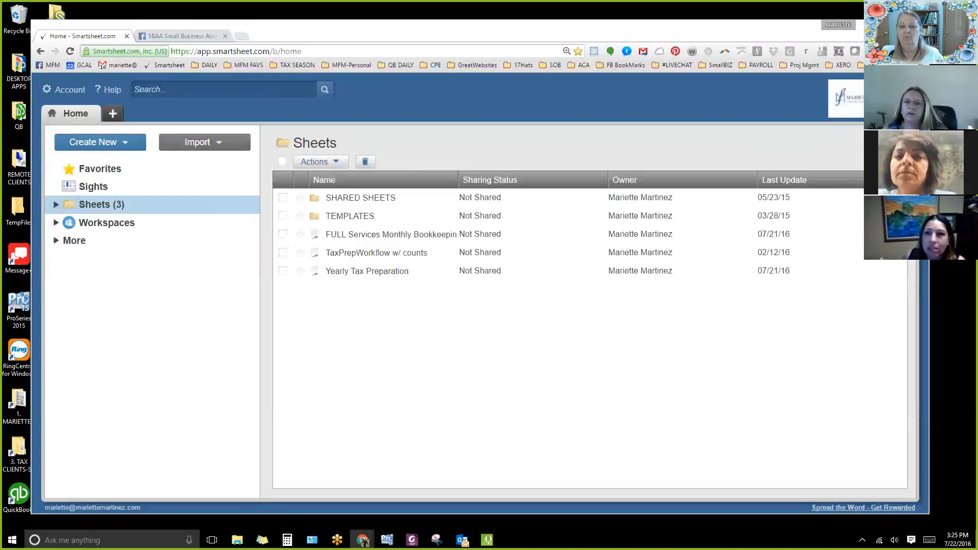
click(838, 25)
click(756, 127)
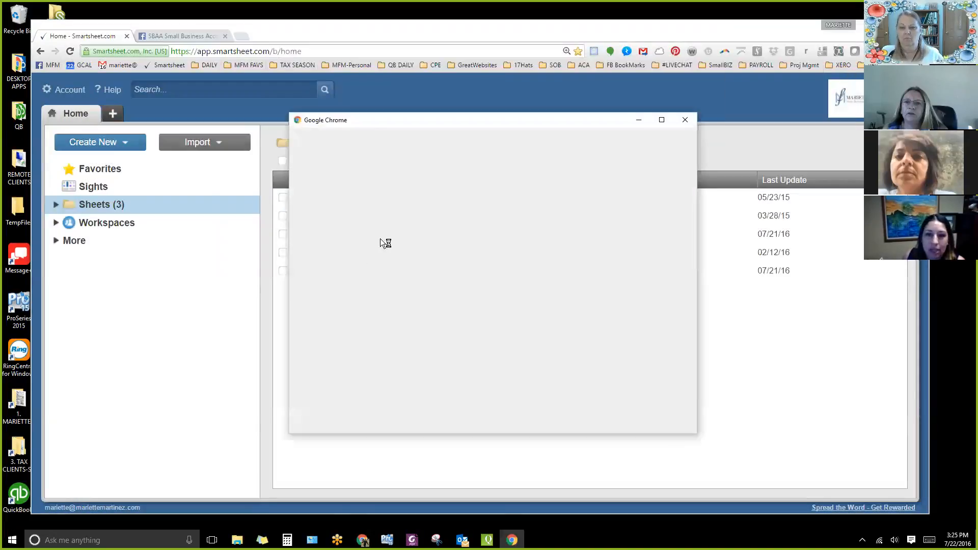
click(346, 311)
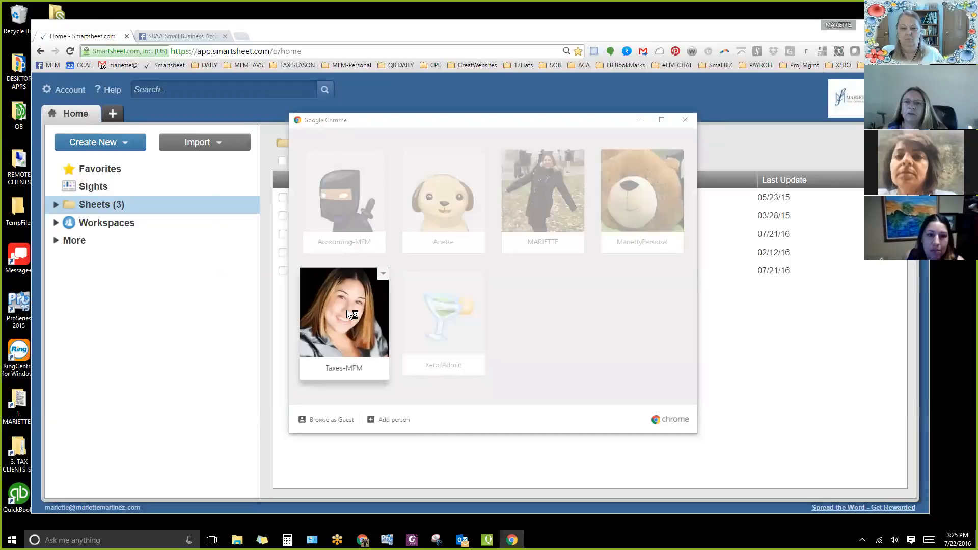
click(239, 71)
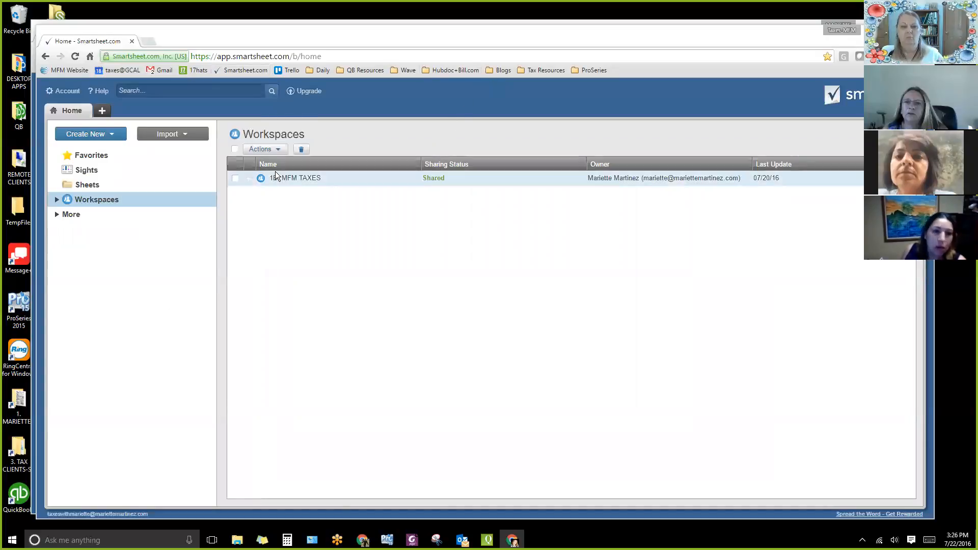
View the sheets and sharing list of the 1B. MFM TAXES workspace, and close the Taxes-MFM window.
click(60, 199)
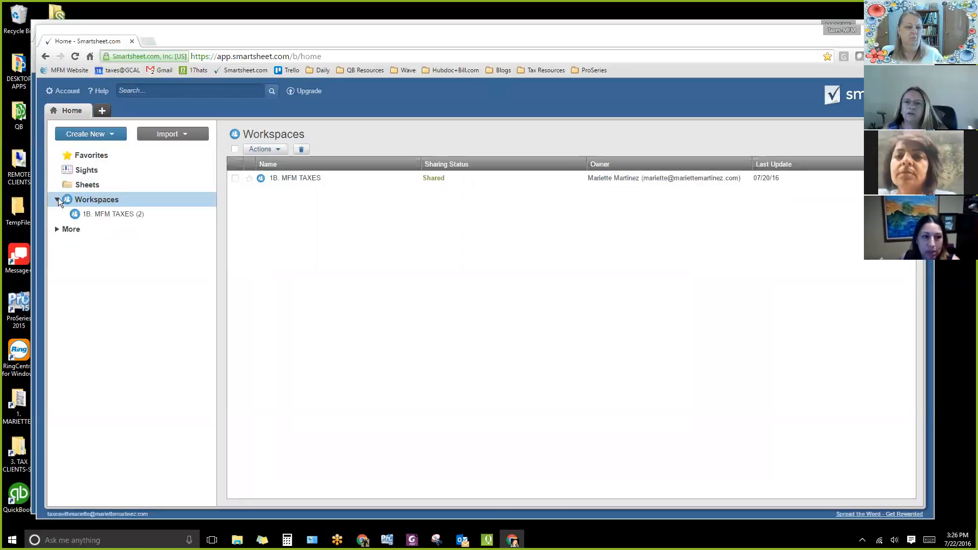
click(56, 199)
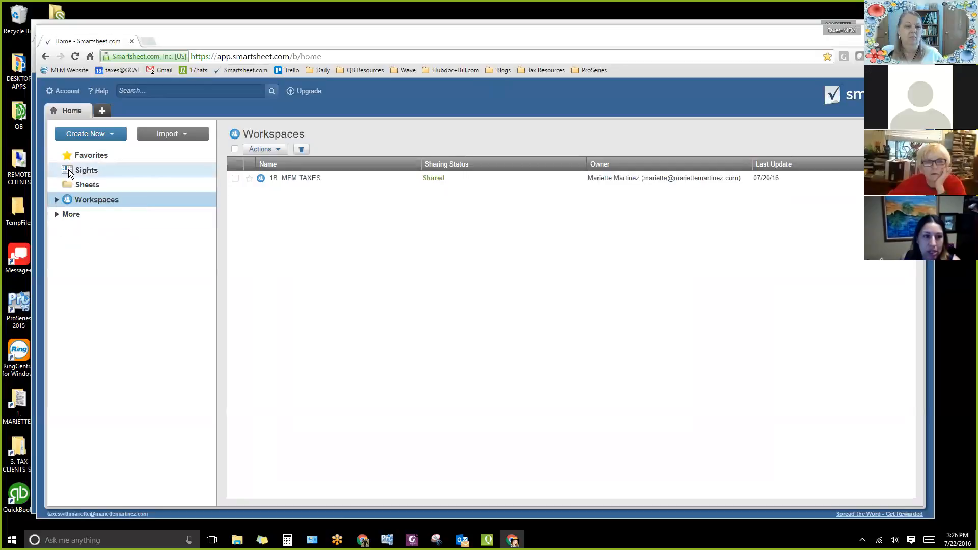
click(56, 200)
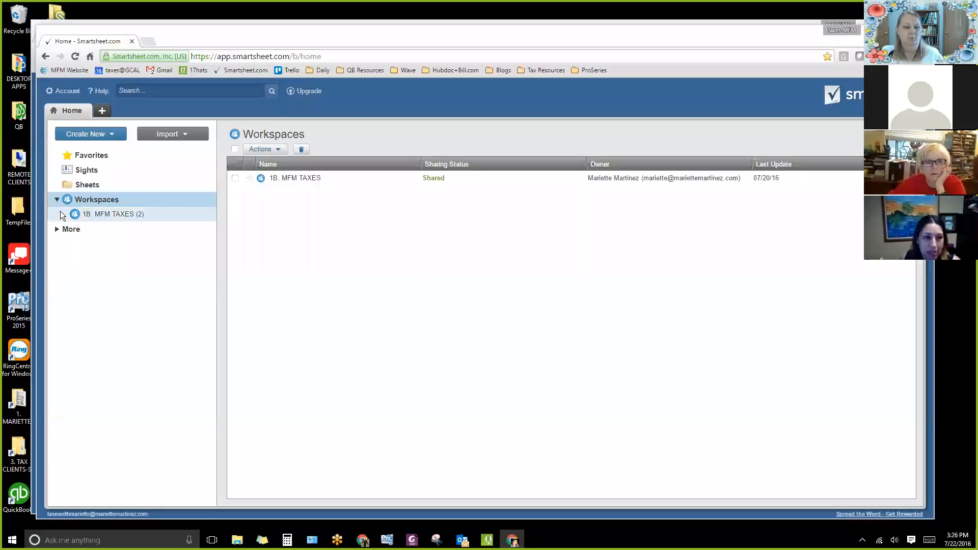
click(87, 214)
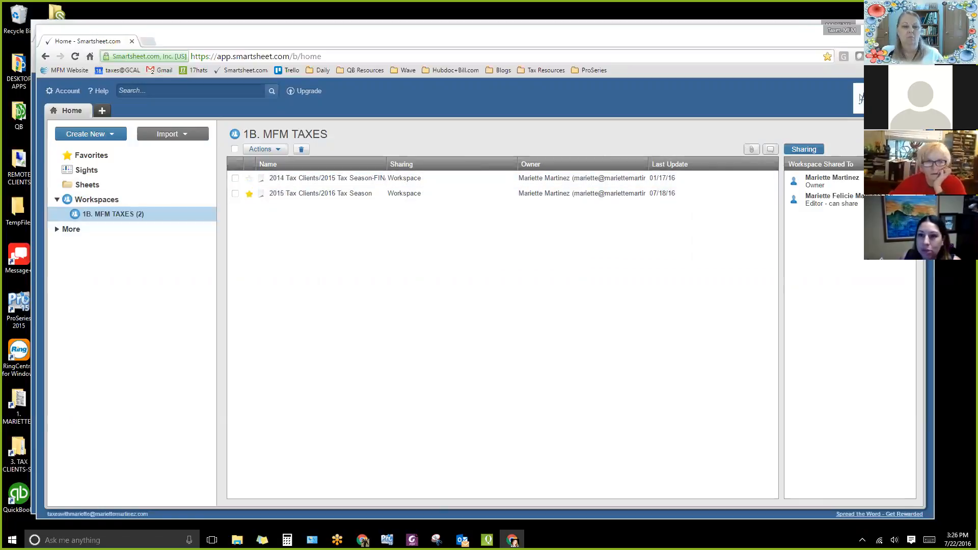
key(alt+F4)
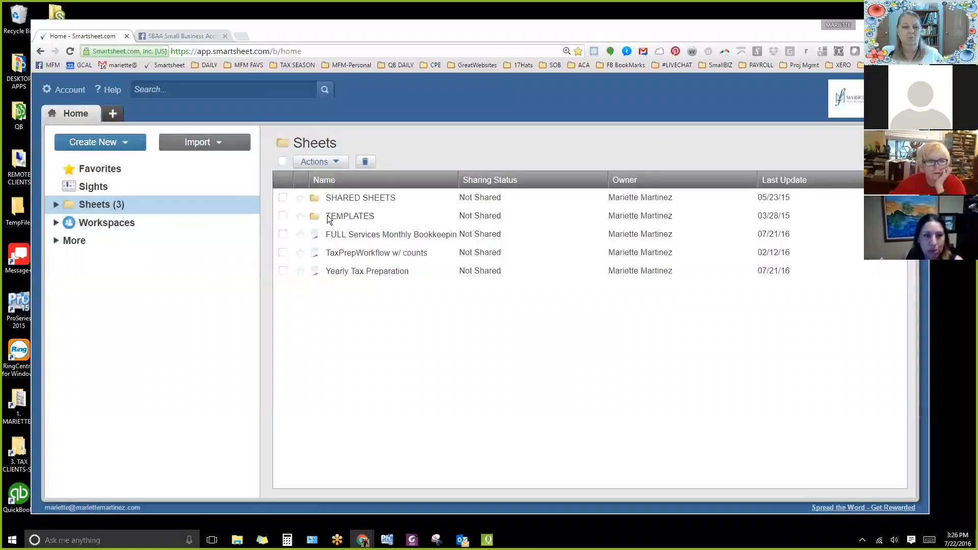
View the Between Wall and Main workspace and expand the folders of 2- SBAA Compare the Apps! in the main account.
click(56, 221)
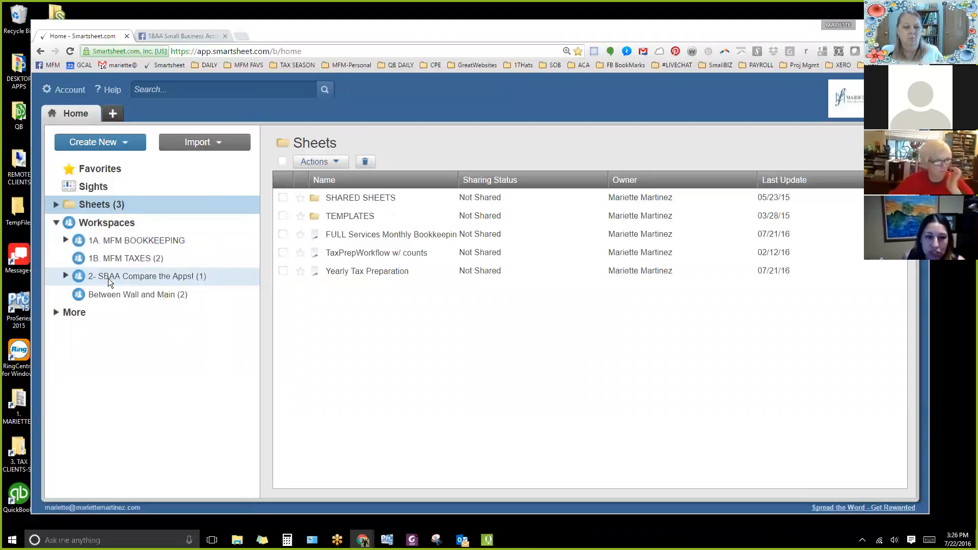
click(55, 222)
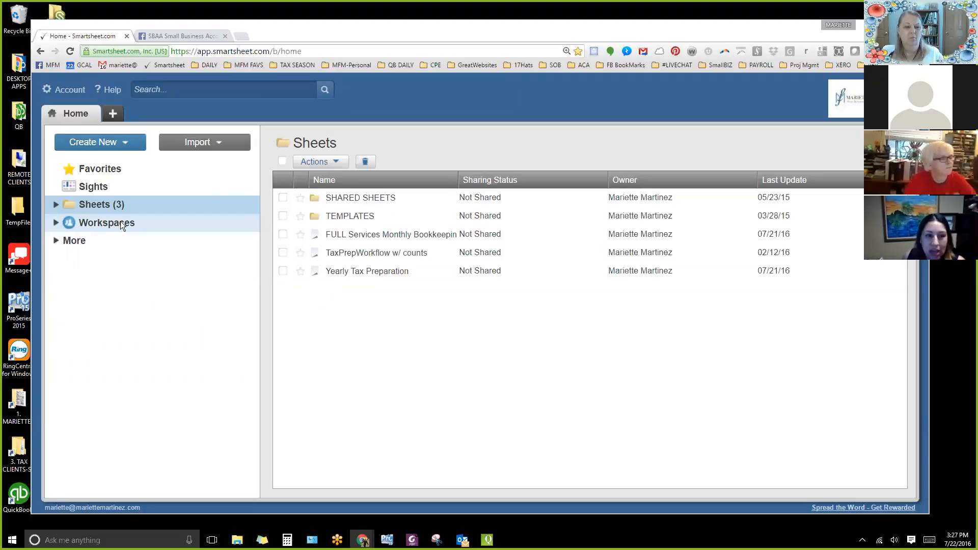
click(55, 222)
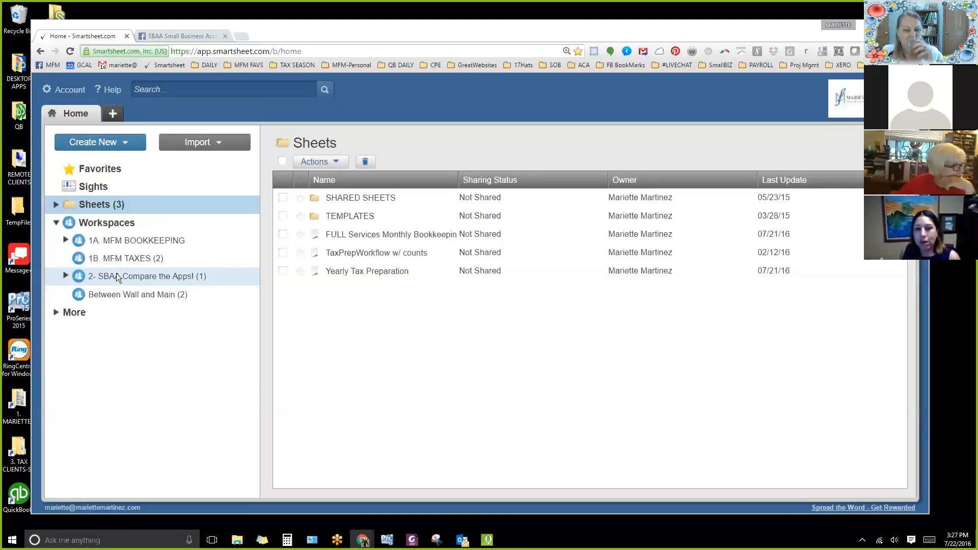
click(102, 297)
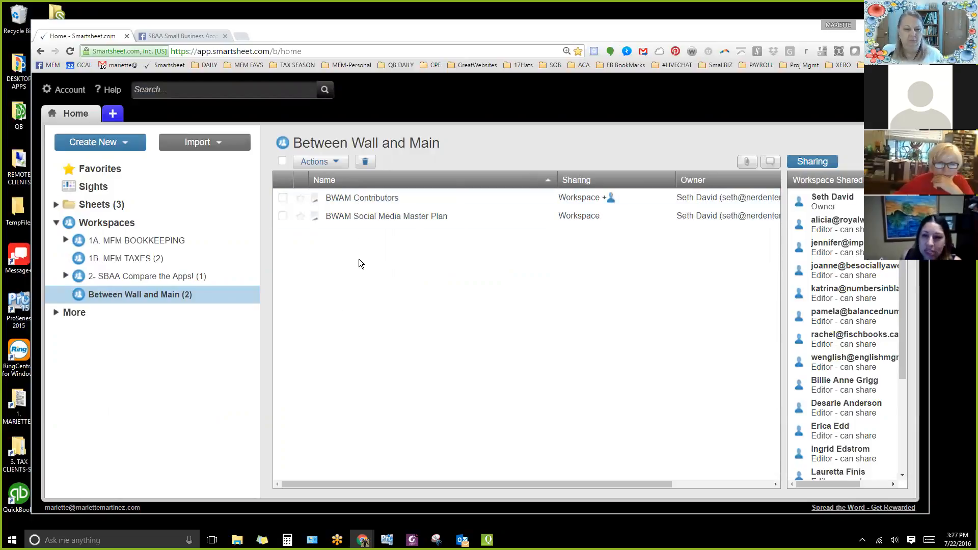
click(66, 275)
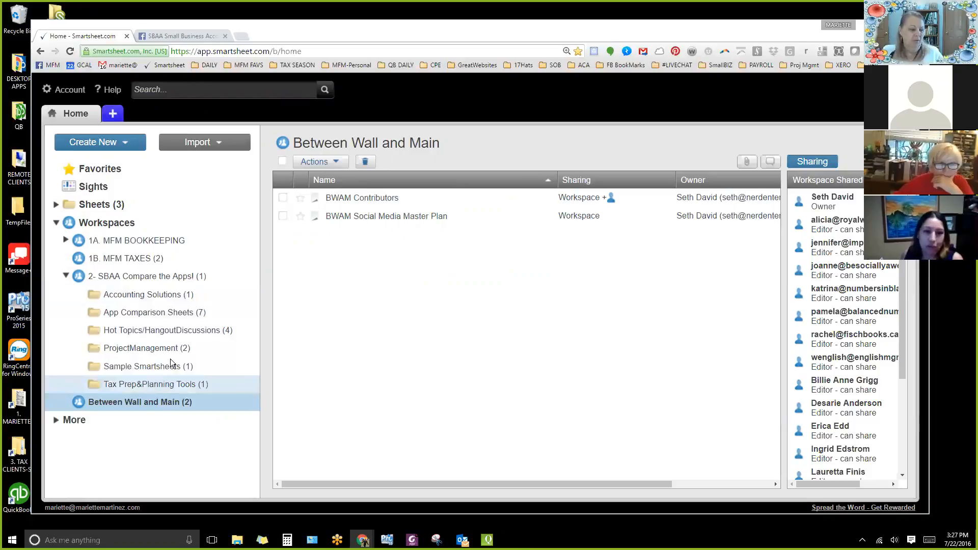
View the Accounting Solutions and App Comparison Sheets folders, and open the QBLinks sheet from Accounting Solutions.
click(139, 295)
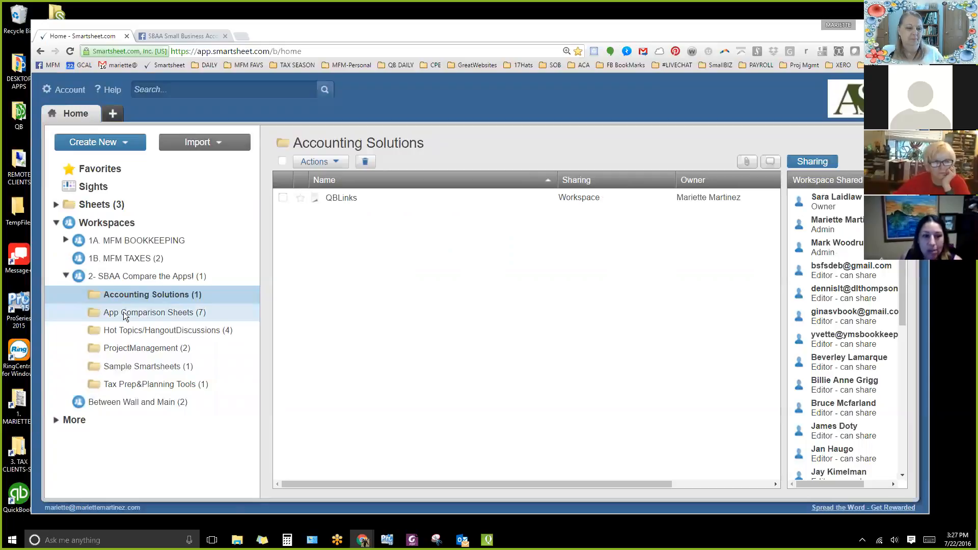
click(119, 312)
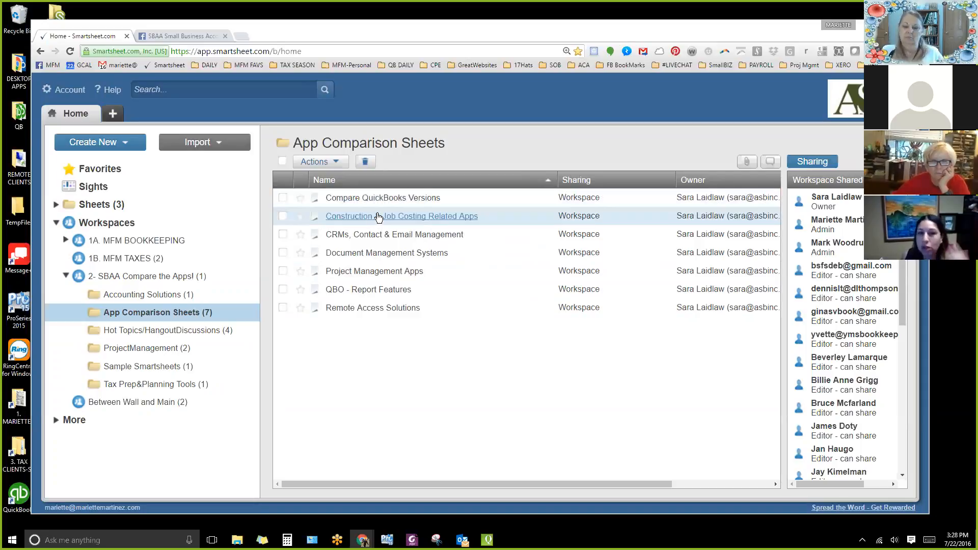
click(147, 294)
click(337, 197)
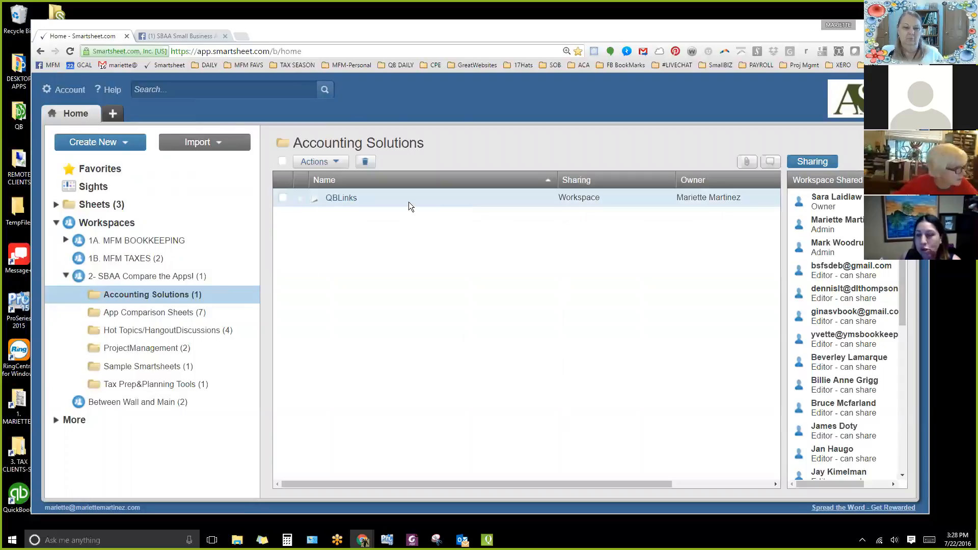
click(352, 199)
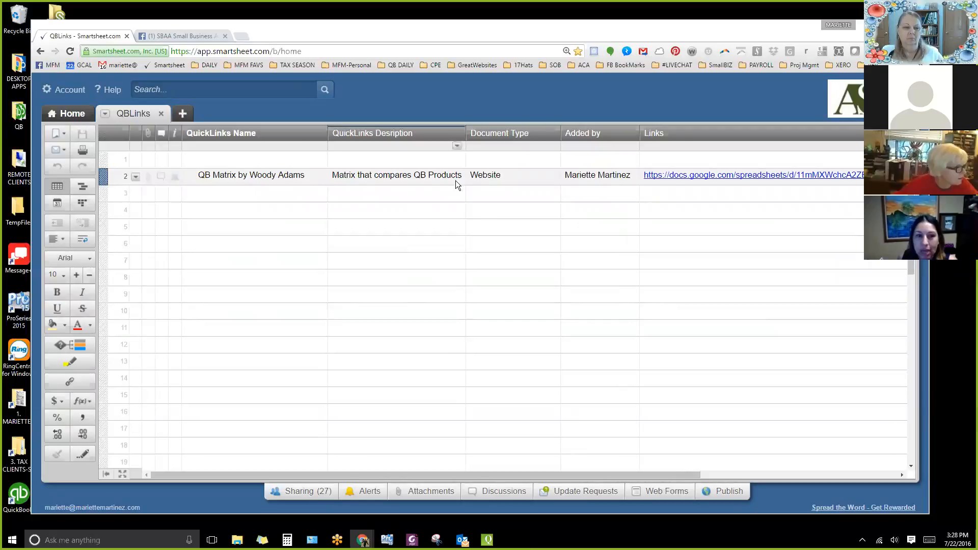
View the Google spreadsheet linked in the QB Matrix row, and close both that spreadsheet and the QBLinks sheet.
click(691, 178)
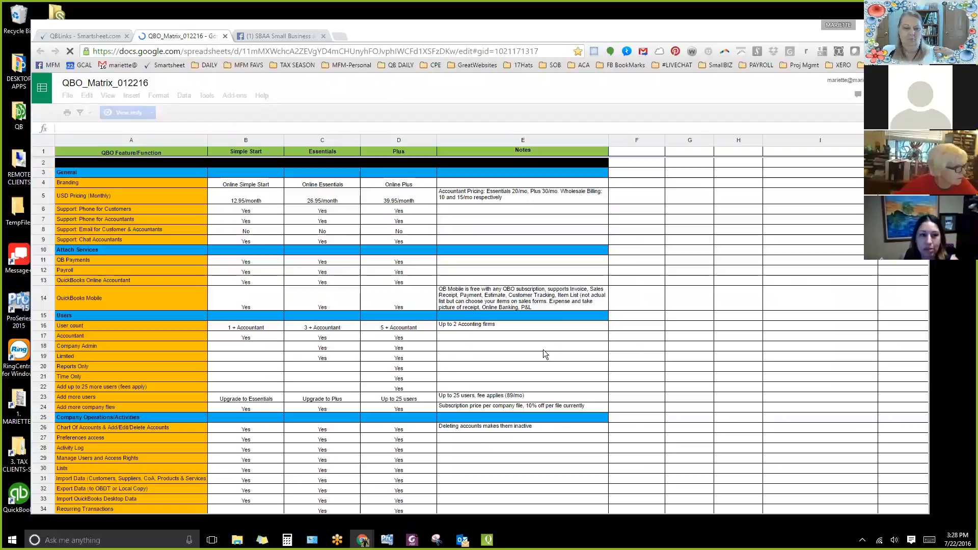
click(224, 36)
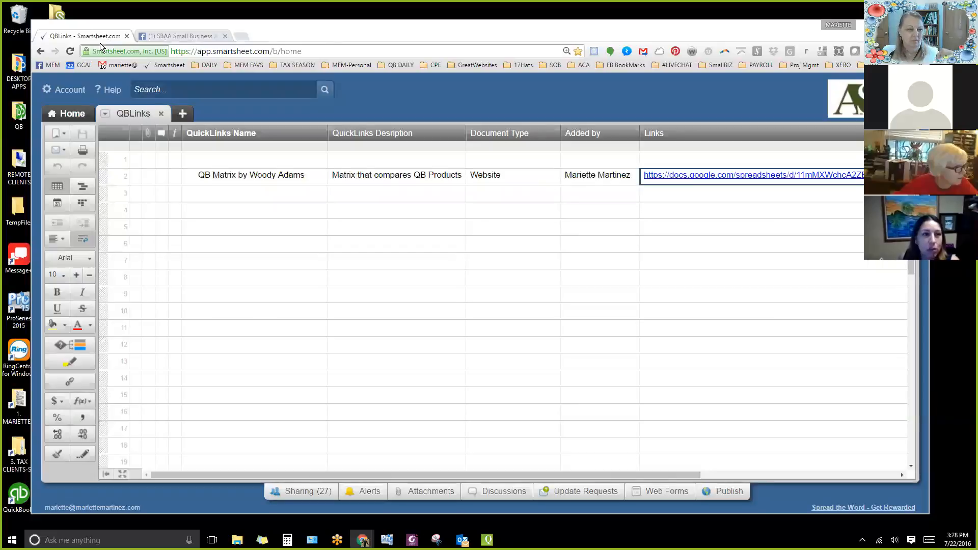
click(162, 113)
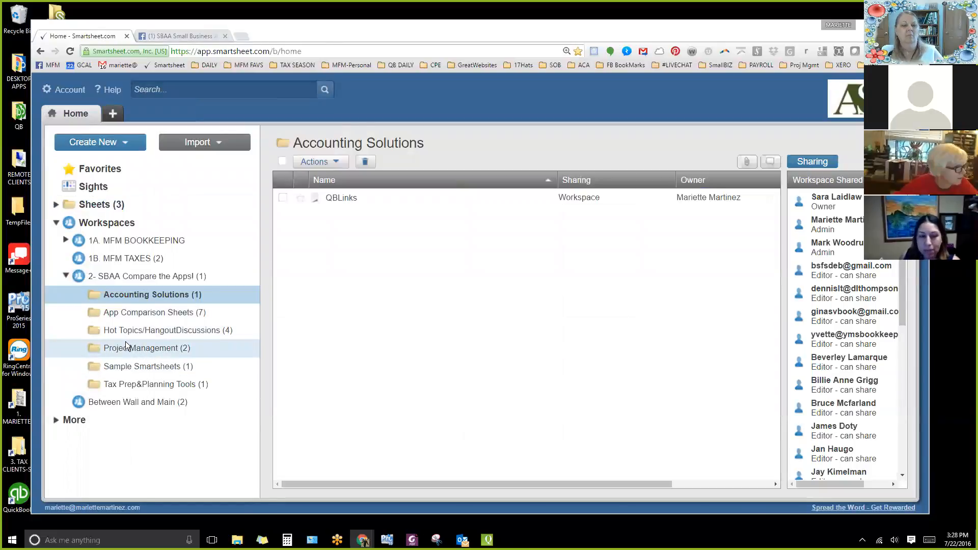
View the KnowifyLinks sheet from the ProjectManagement folder and close it.
click(145, 347)
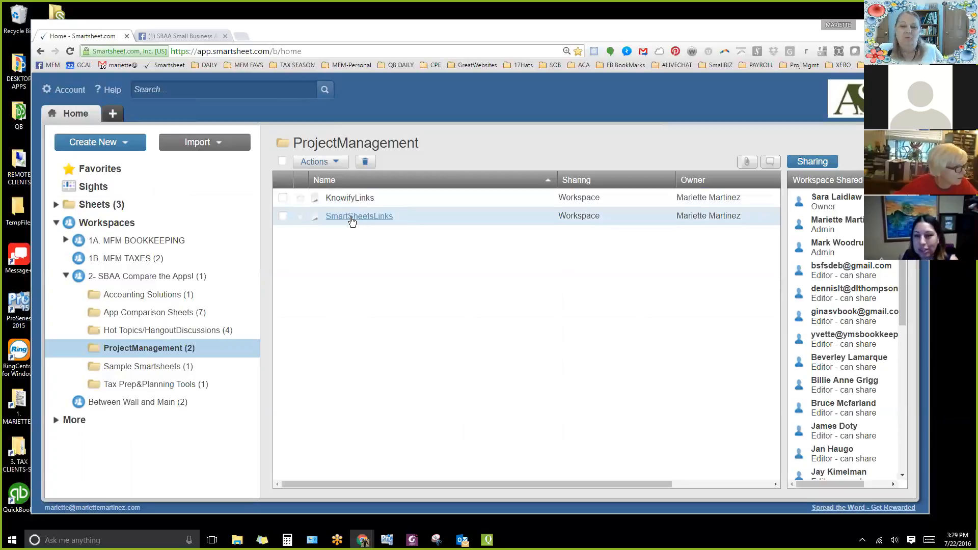
click(351, 198)
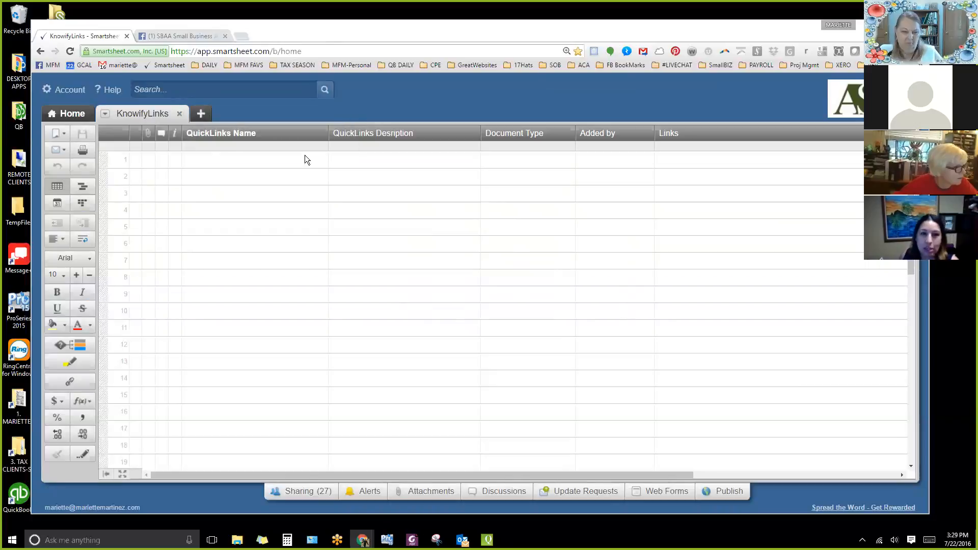
click(179, 114)
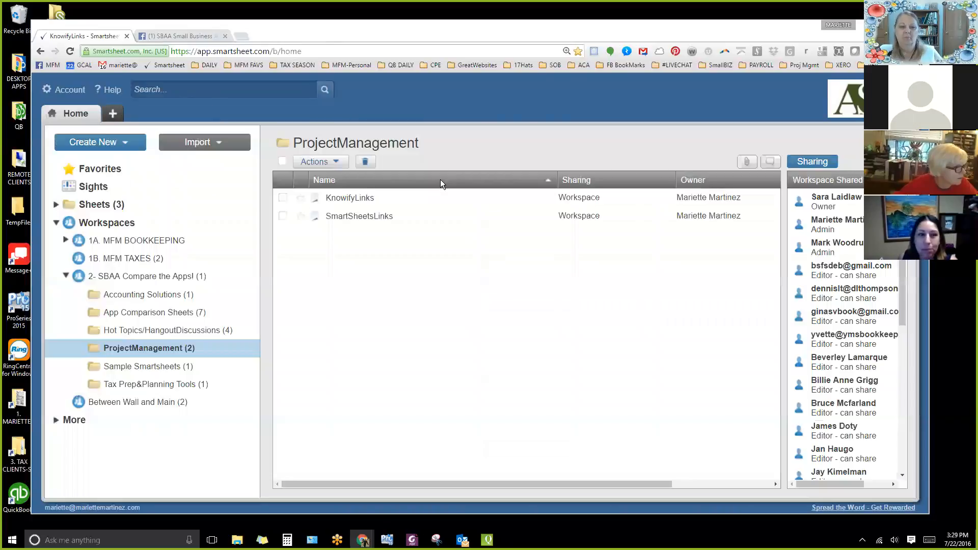
Open the SmartSheetsLinks sheet and view the Document Type choices for the Smartsheet row without changing the value.
click(363, 218)
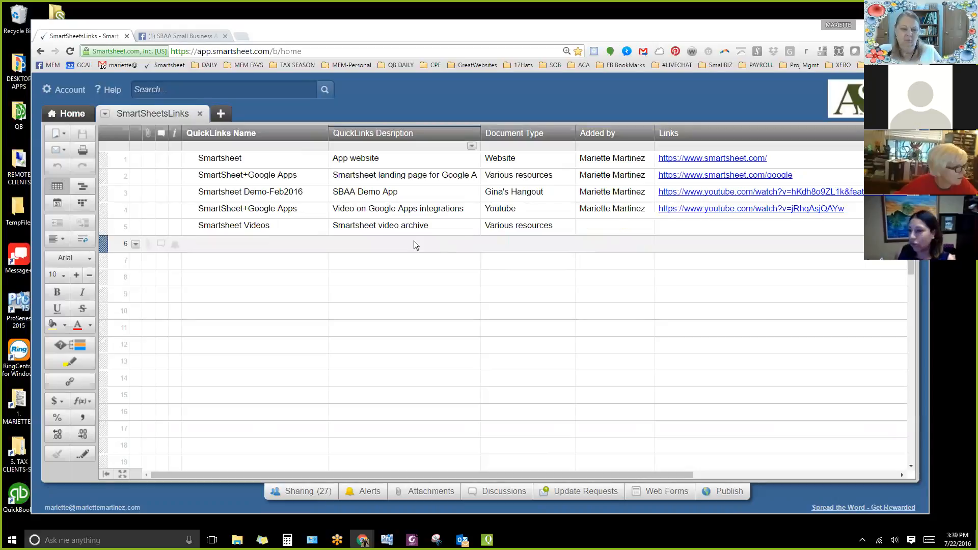
click(246, 160)
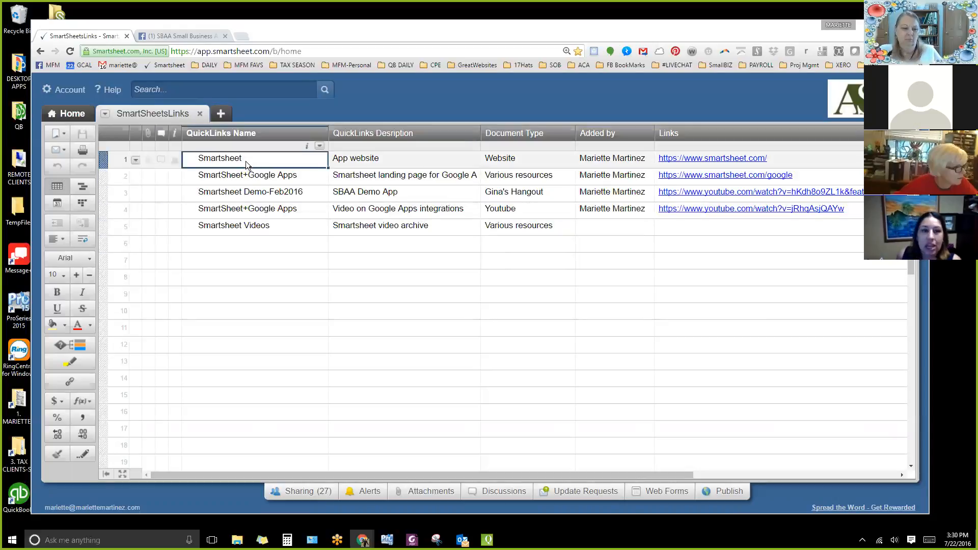
click(409, 162)
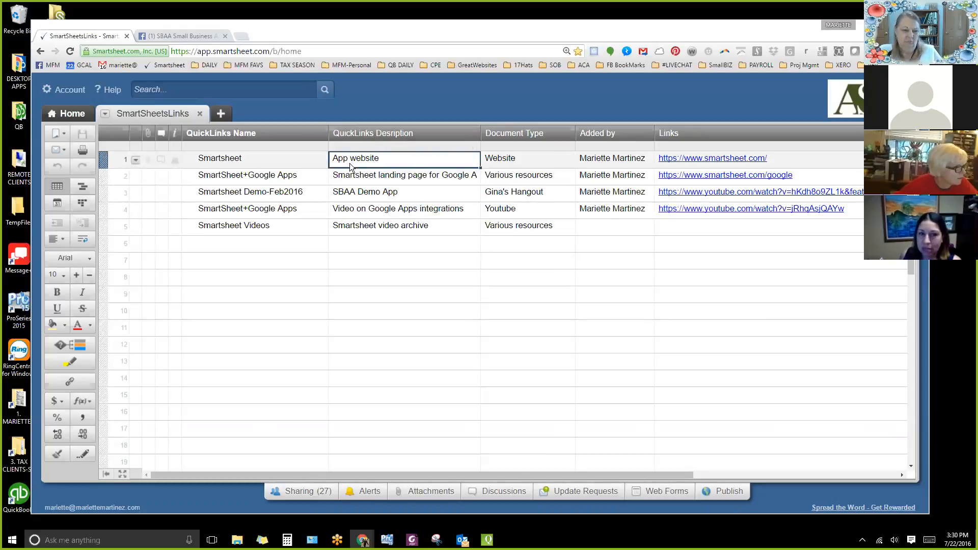
click(555, 160)
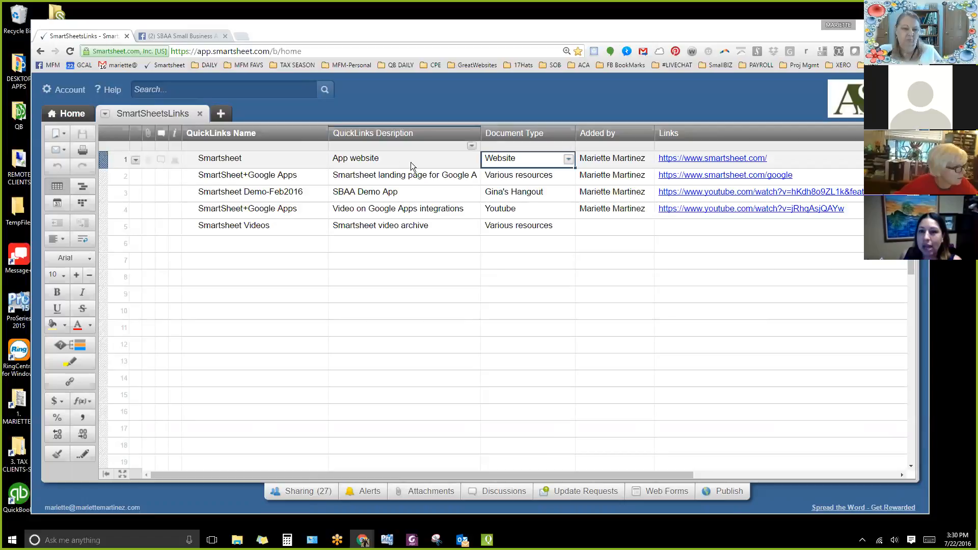
click(569, 160)
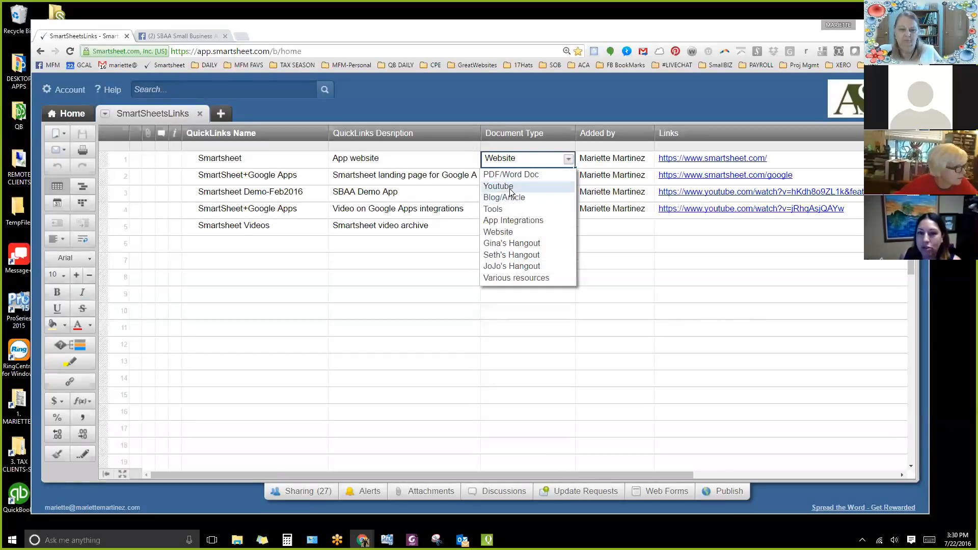
click(447, 162)
click(447, 161)
click(550, 162)
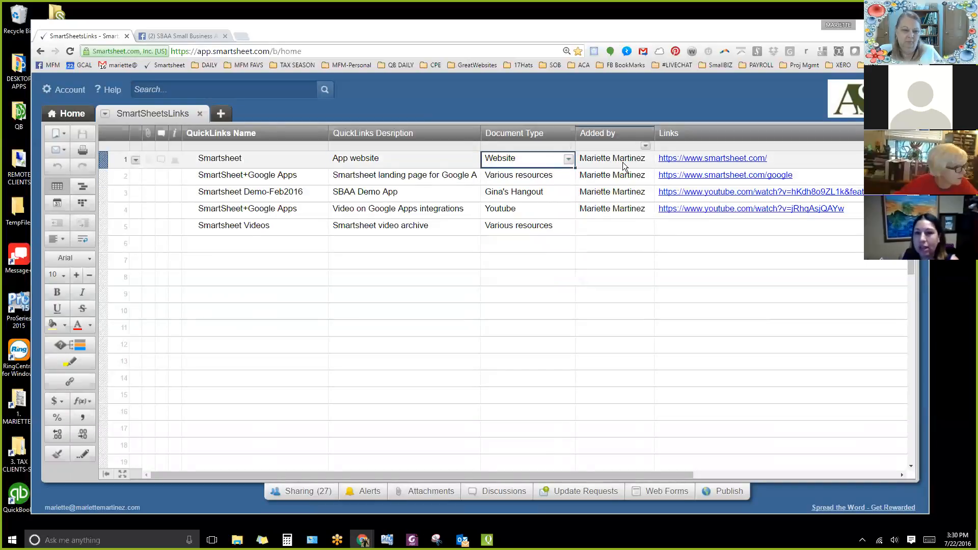
Browse the contacts available in the Added by field of the Smartsheet row, and close the list without choosing one.
click(622, 162)
click(647, 160)
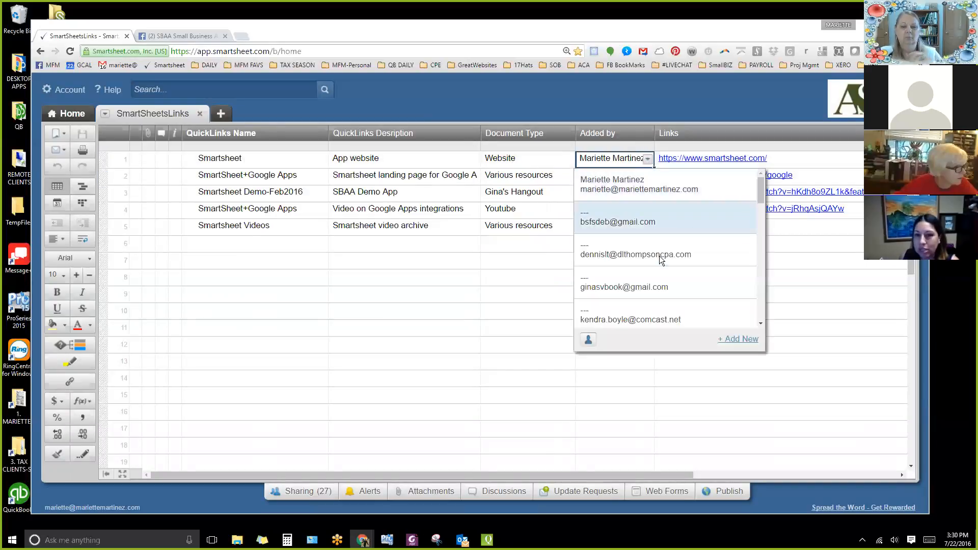
scroll(662, 275, down, 3)
scroll(662, 280, down, 5)
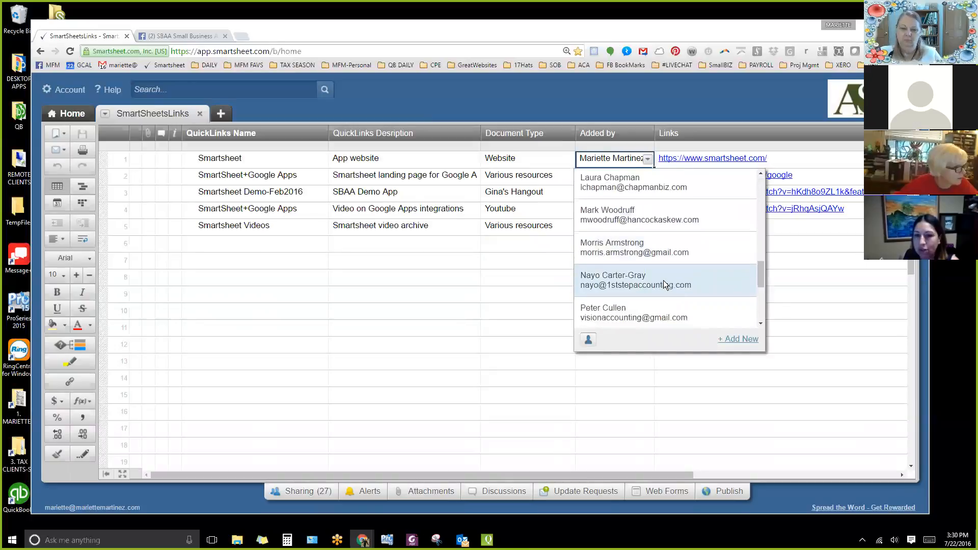
scroll(662, 280, up, 5)
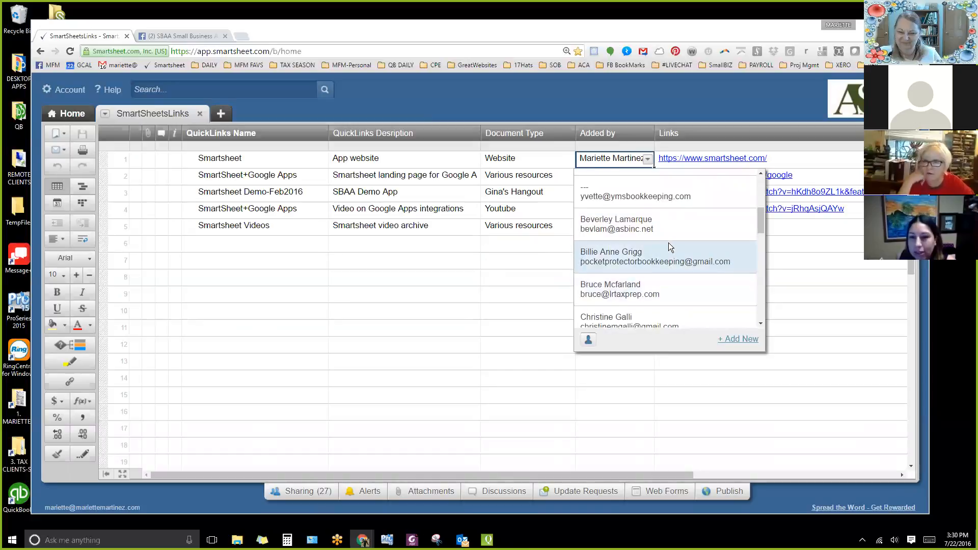
scroll(668, 241, up, 5)
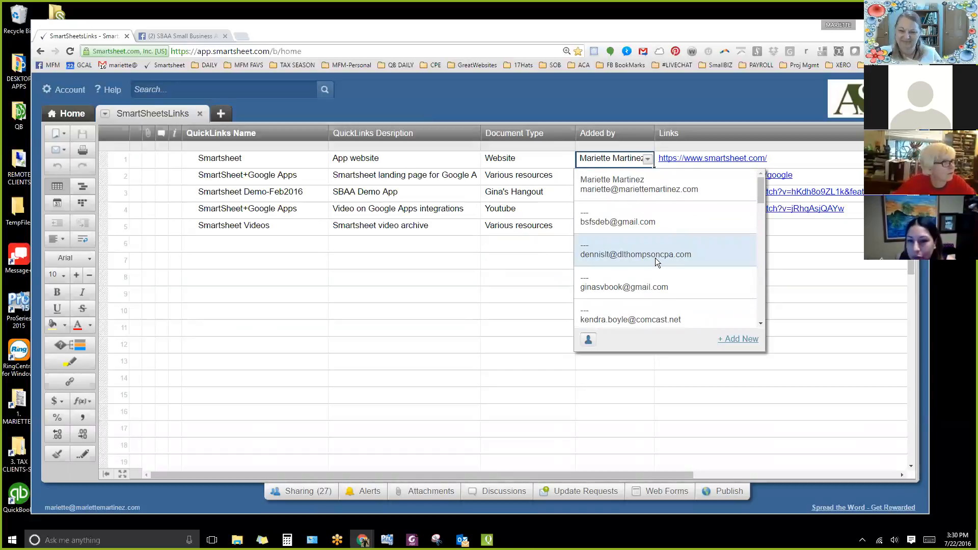
scroll(655, 258, down, 3)
scroll(648, 264, down, 2)
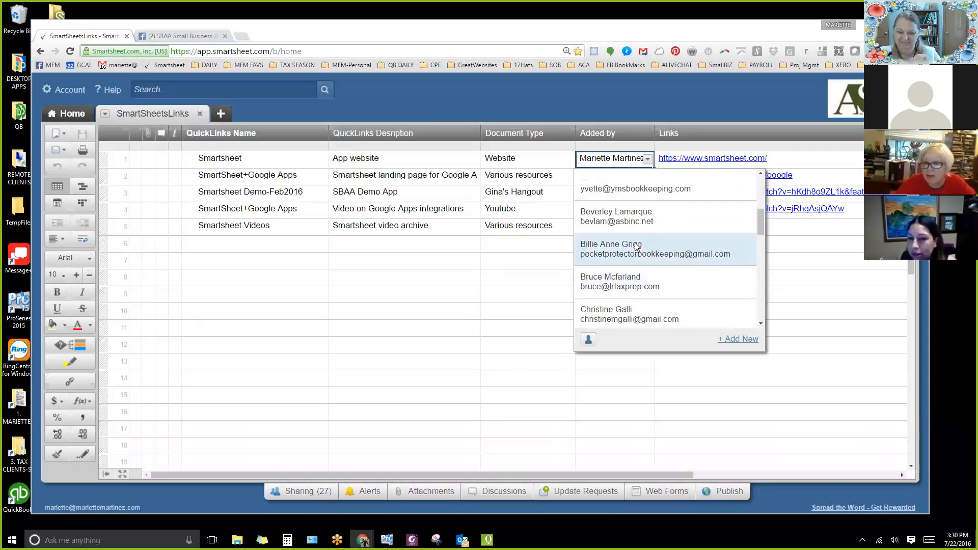
scroll(627, 237, up, 1)
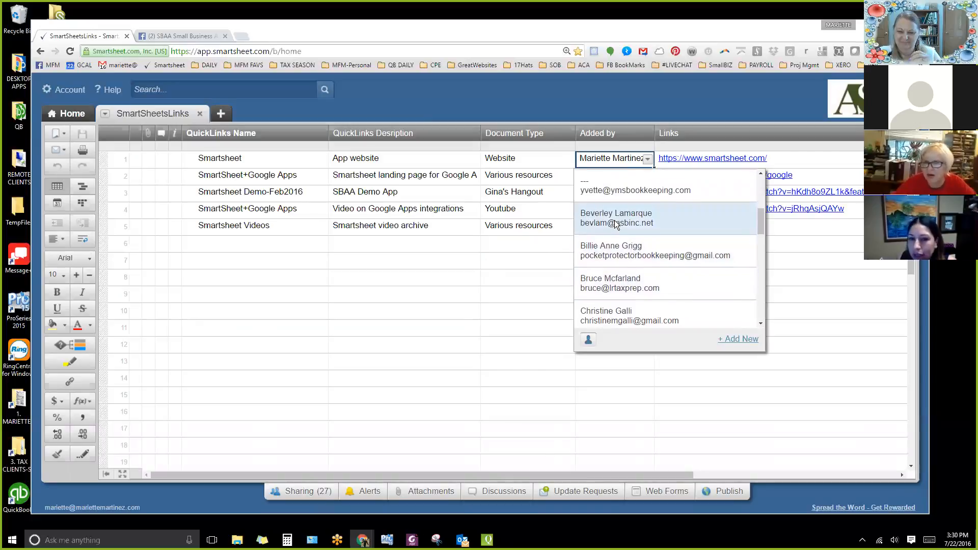
scroll(627, 244, up, 1)
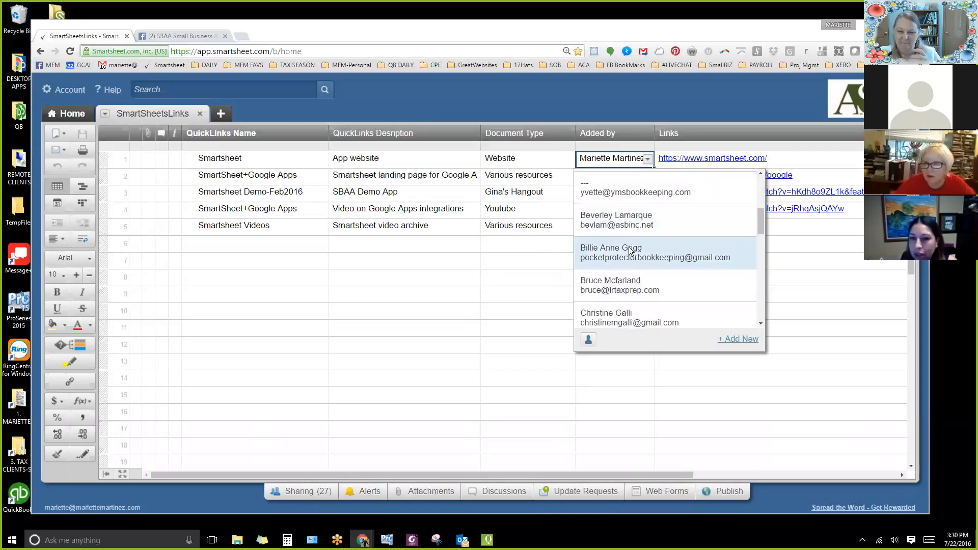
scroll(625, 214, up, 2)
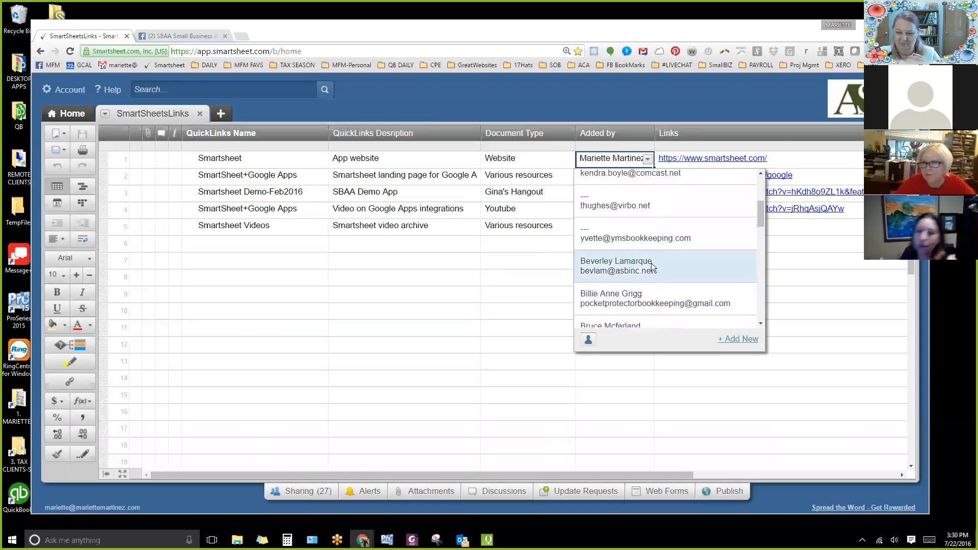
scroll(646, 227, up, 4)
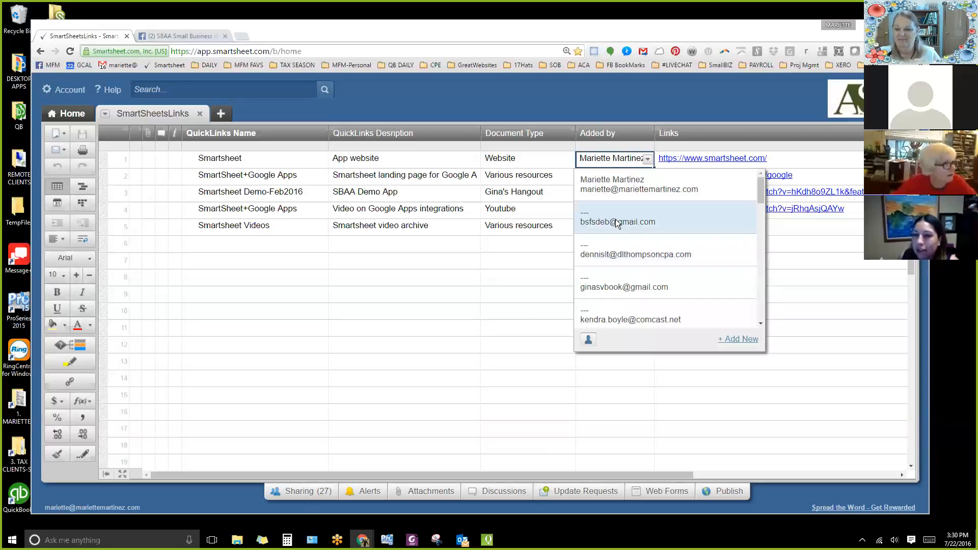
scroll(635, 254, down, 5)
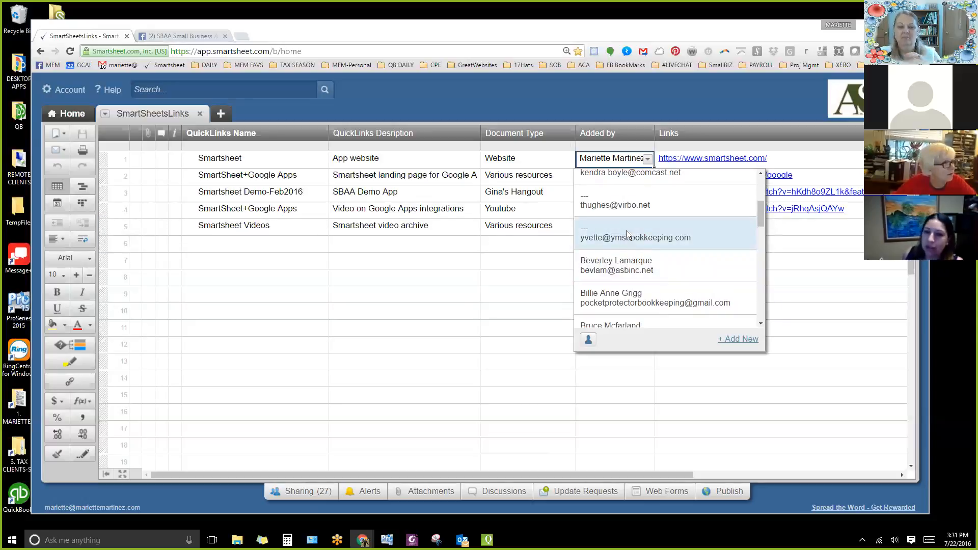
scroll(642, 240, up, 2)
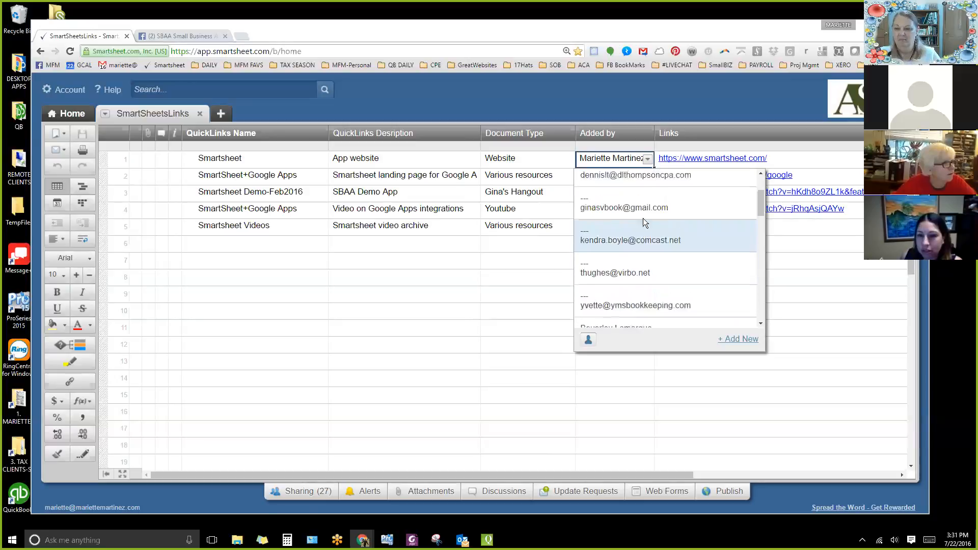
scroll(646, 204, up, 2)
scroll(671, 245, down, 10)
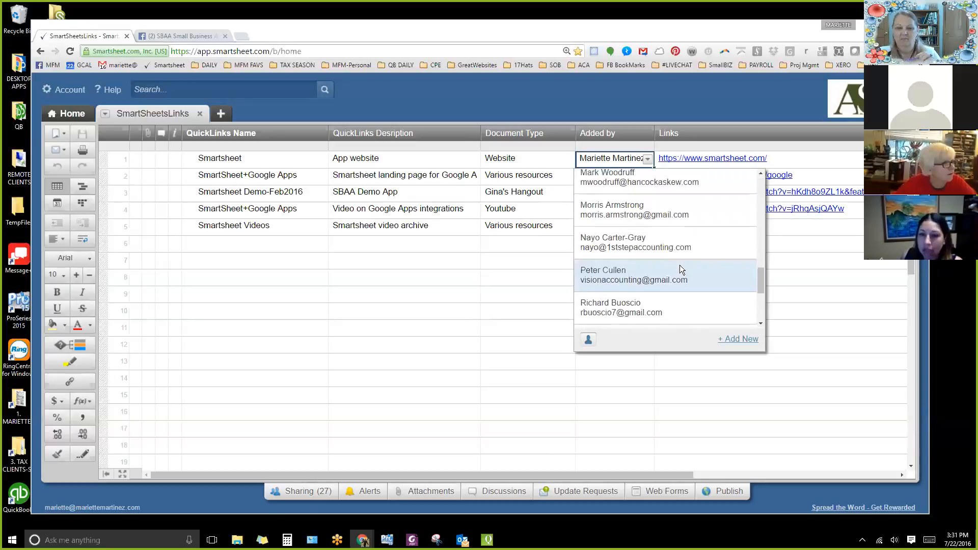
scroll(679, 266, down, 3)
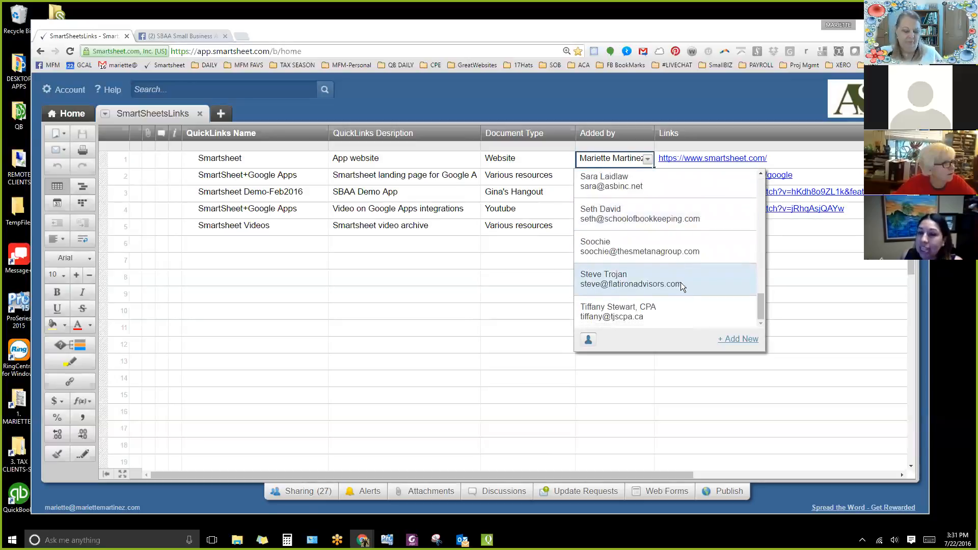
scroll(669, 240, up, 3)
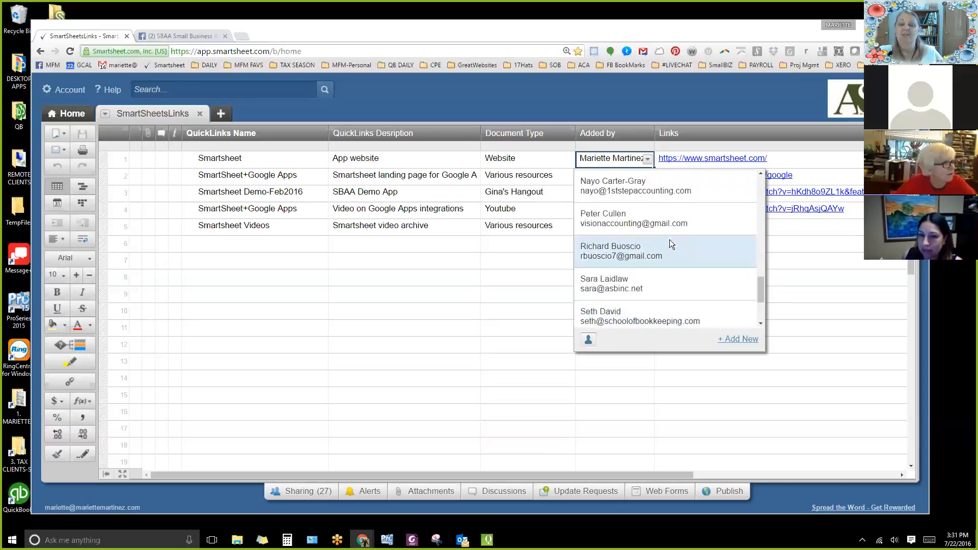
scroll(670, 239, up, 2)
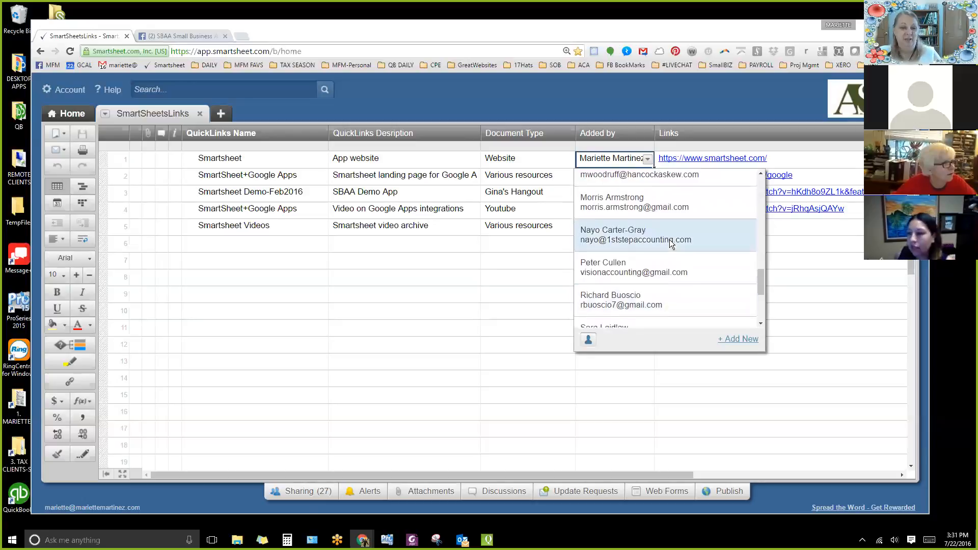
click(534, 260)
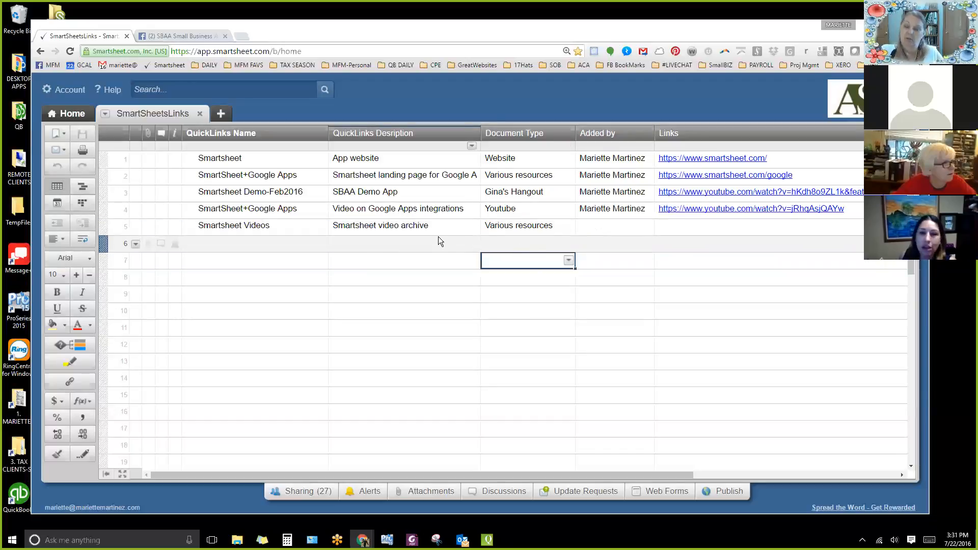
Examine the names and descriptions of the Google Apps integrations video and Smartsheet Videos rows.
click(370, 211)
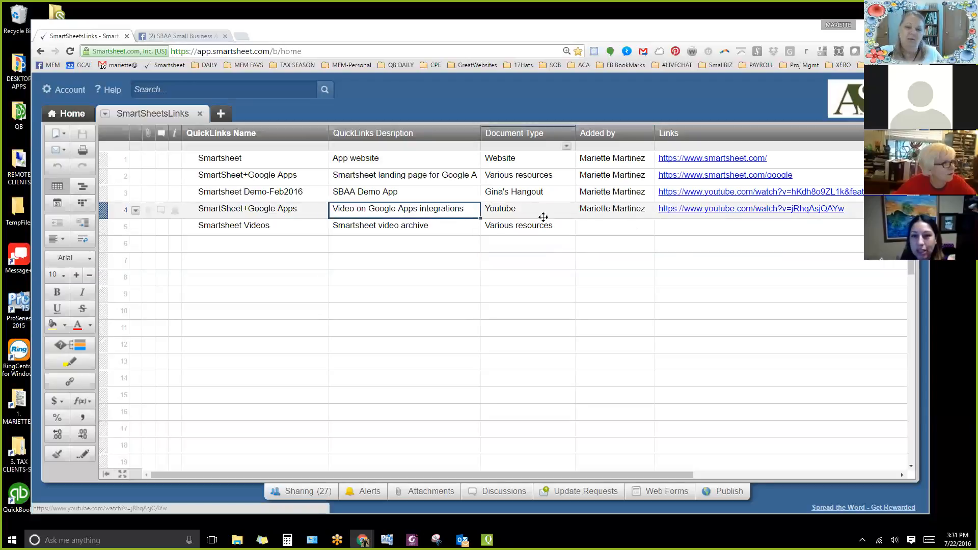
click(256, 215)
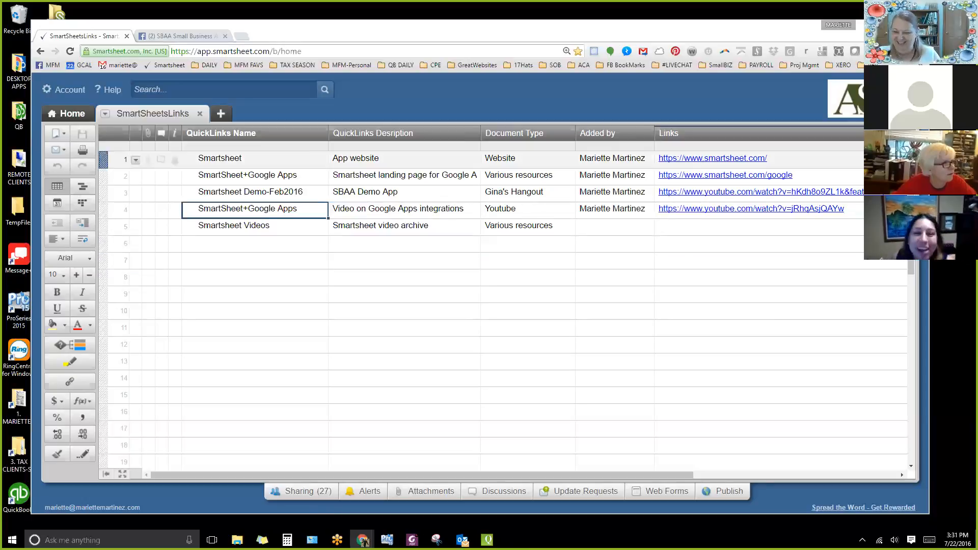
click(281, 228)
click(361, 233)
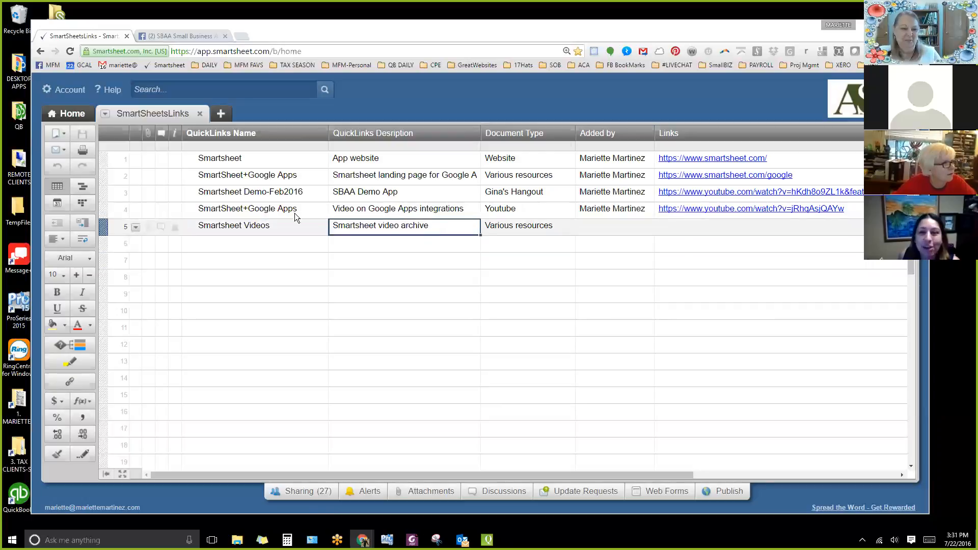
Set the Document Type of the Smartsheet row to Gina's Hangout.
click(248, 133)
click(384, 133)
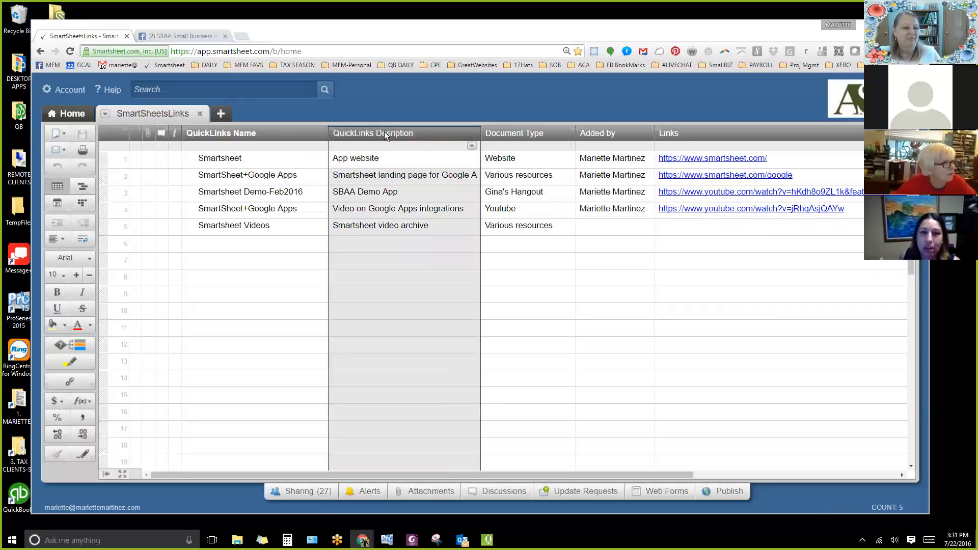
click(539, 130)
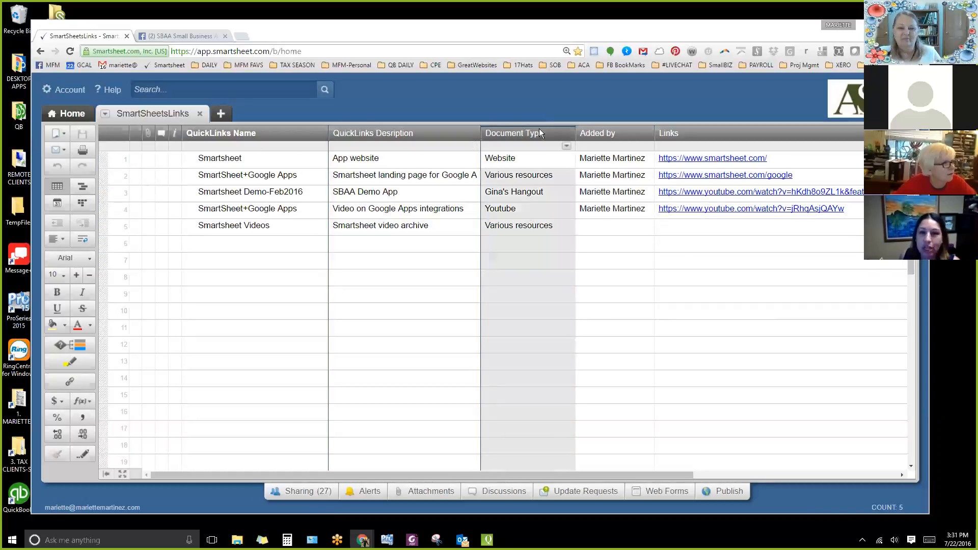
click(570, 160)
click(569, 160)
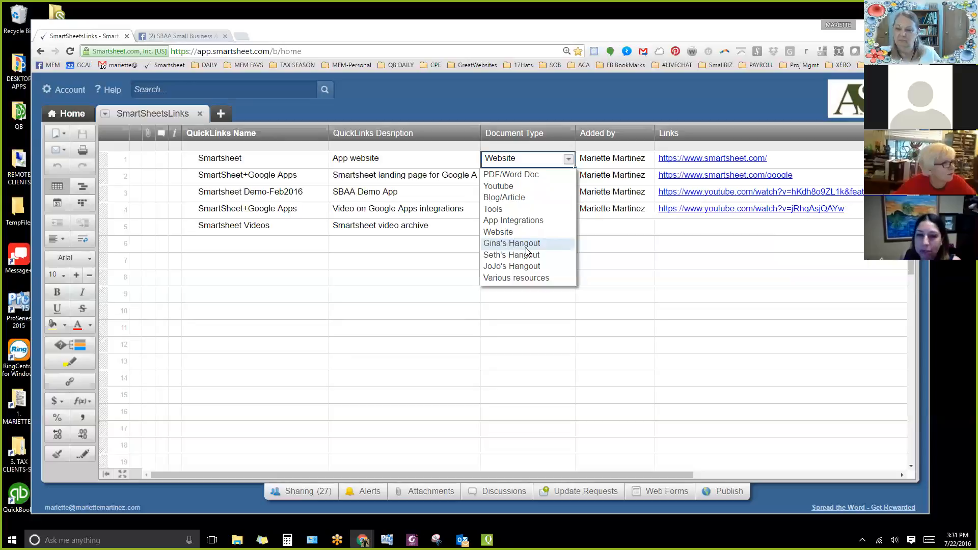
click(504, 244)
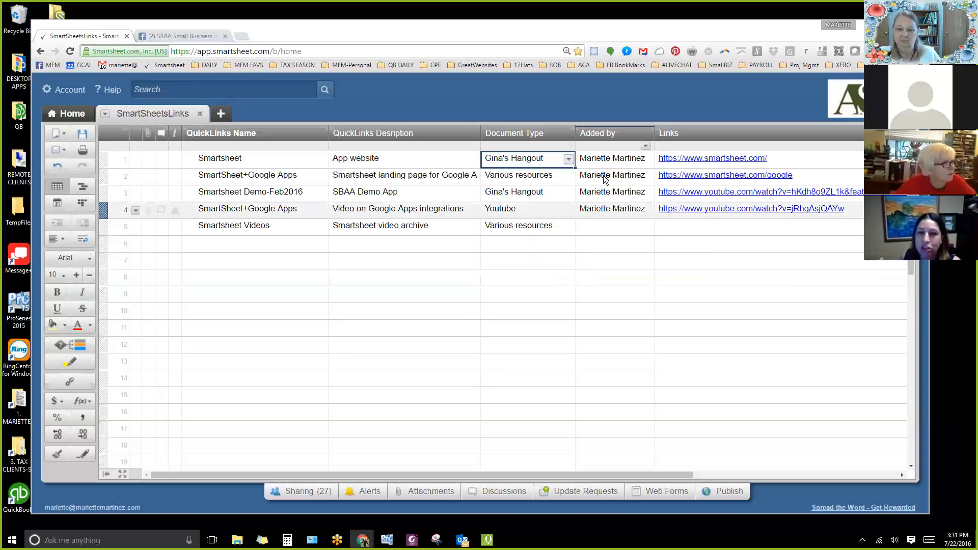
click(632, 159)
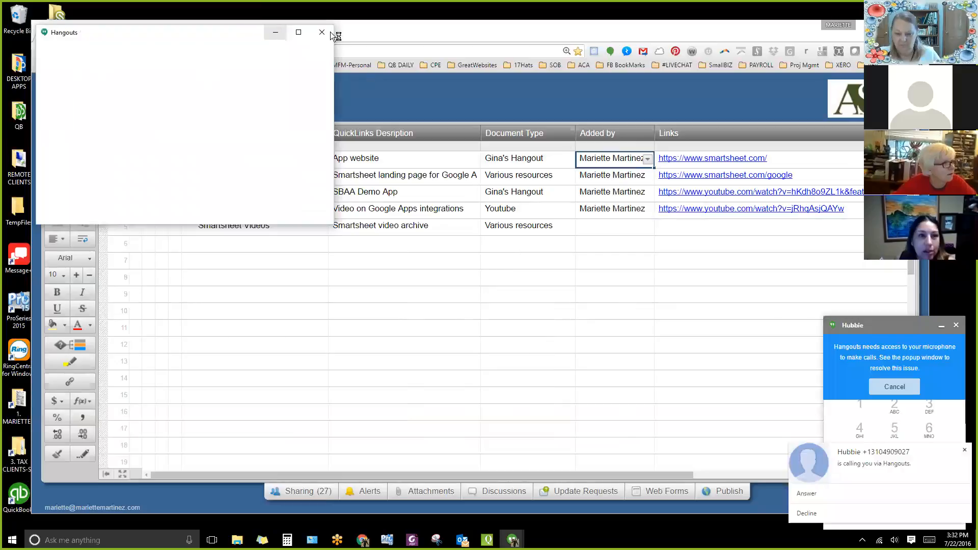
Dismiss the Hangouts windows of the incoming call covering the sheet.
click(322, 32)
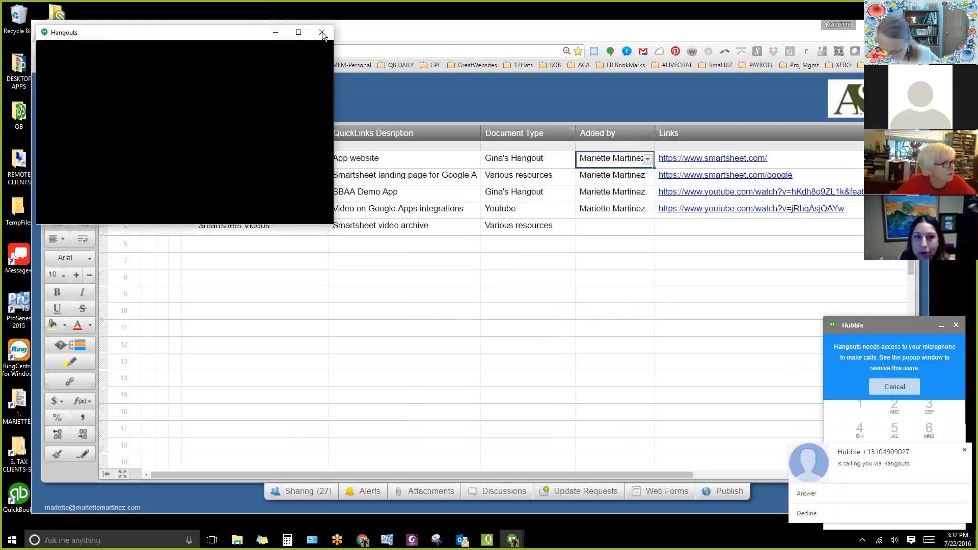
click(956, 325)
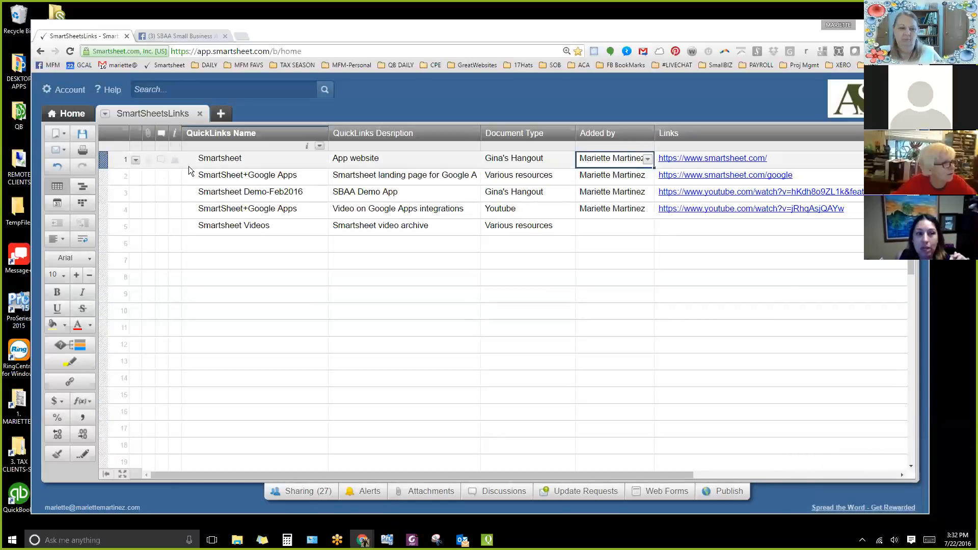
Start a discussion on the Smartsheet row with the comment "what do you like best about website and which pages should visit" and save it.
click(162, 160)
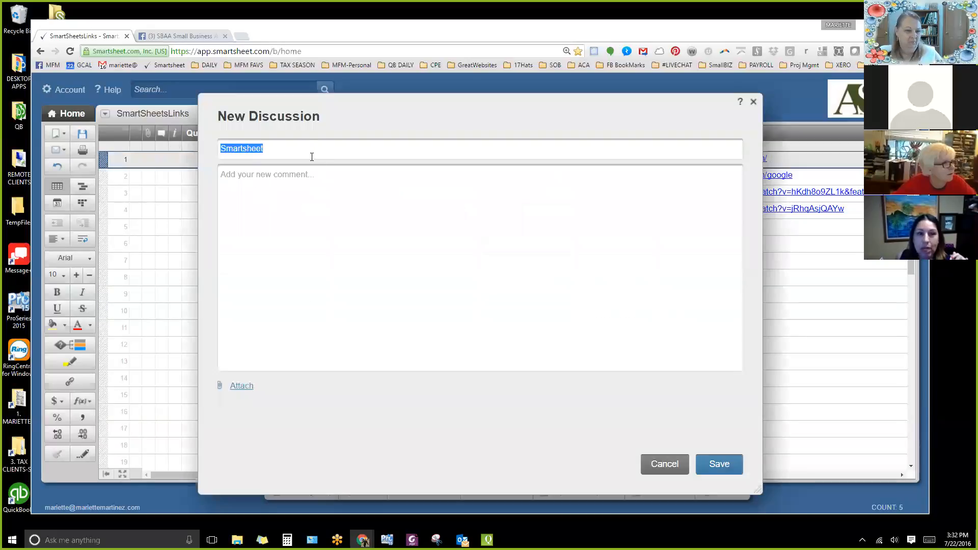
click(479, 218)
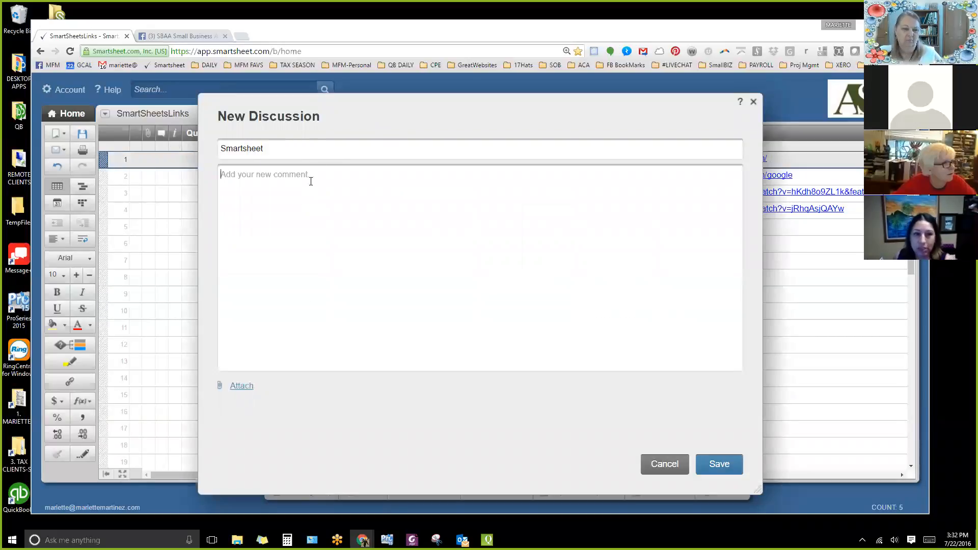
text(what do you)
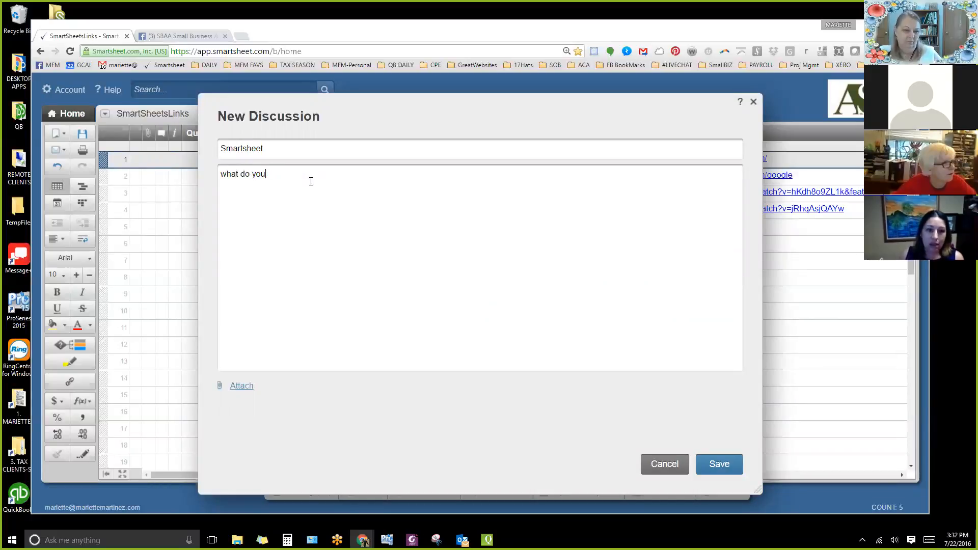
text( like next)
key(BackSpace)
key(BackSpace)
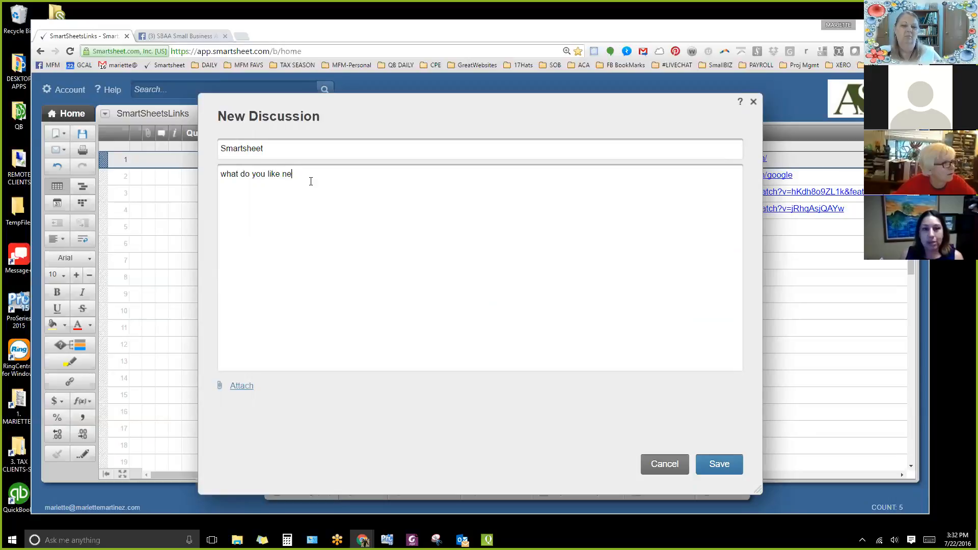
text(best about website and w)
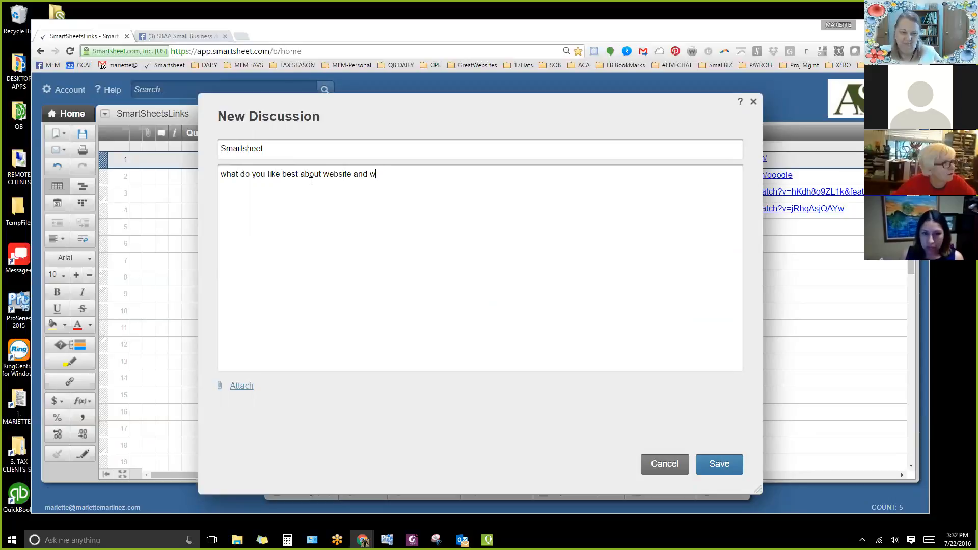
text(hich pages shou)
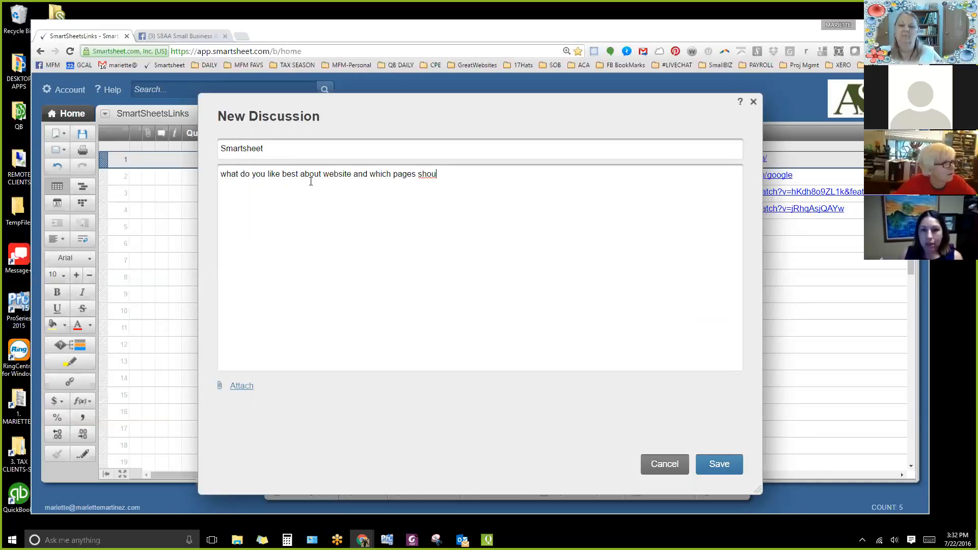
text(;d ld c)
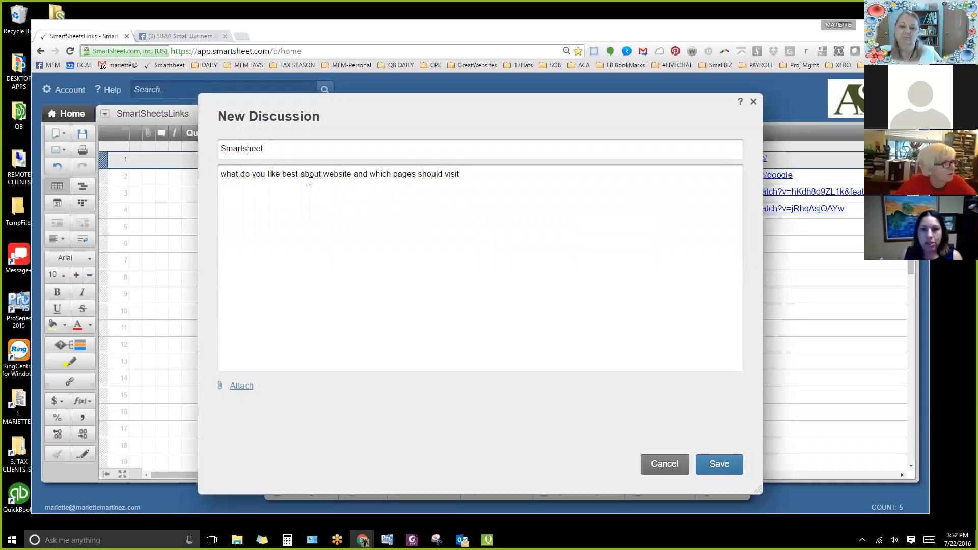
click(719, 464)
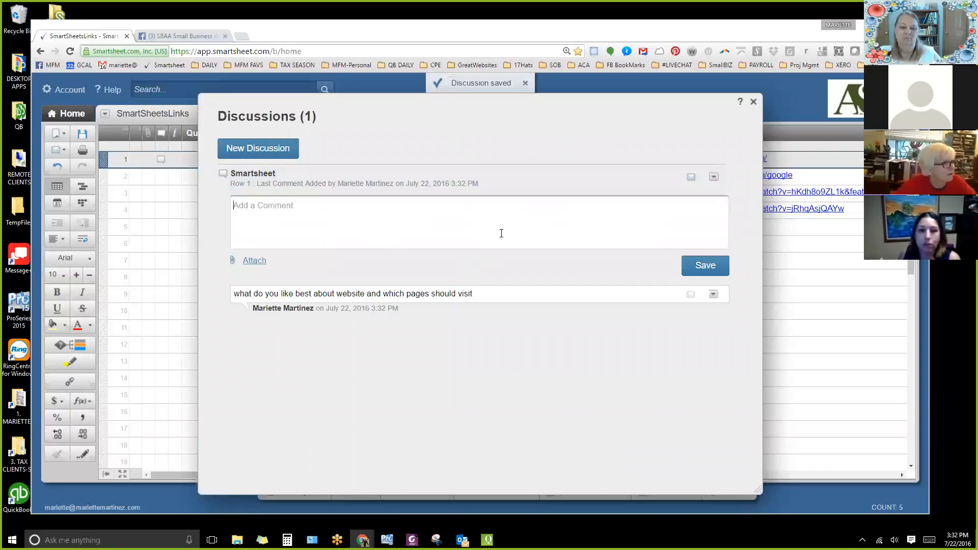
click(752, 102)
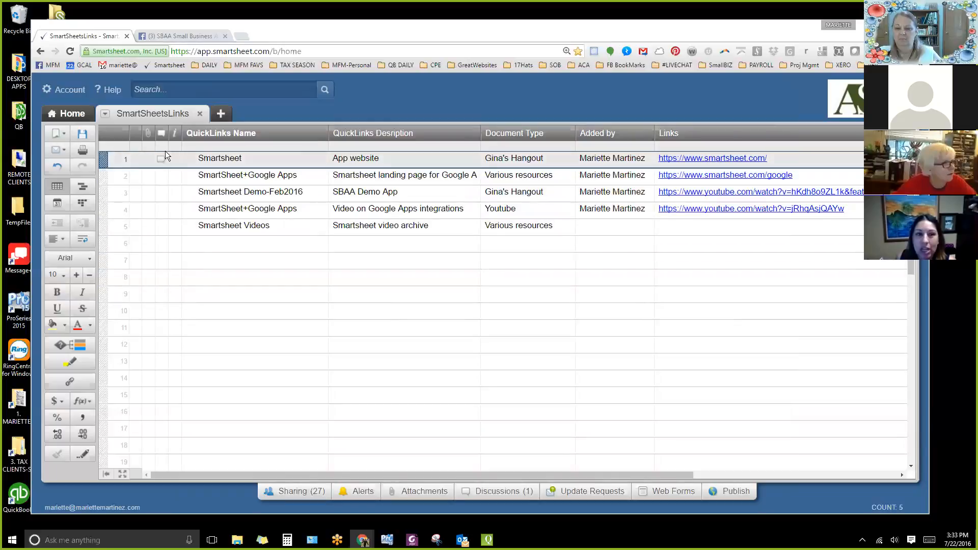
Rename the Smartsheet row's discussion as "Smartsheet resources on website" and close the discussions.
mouse_move(161, 161)
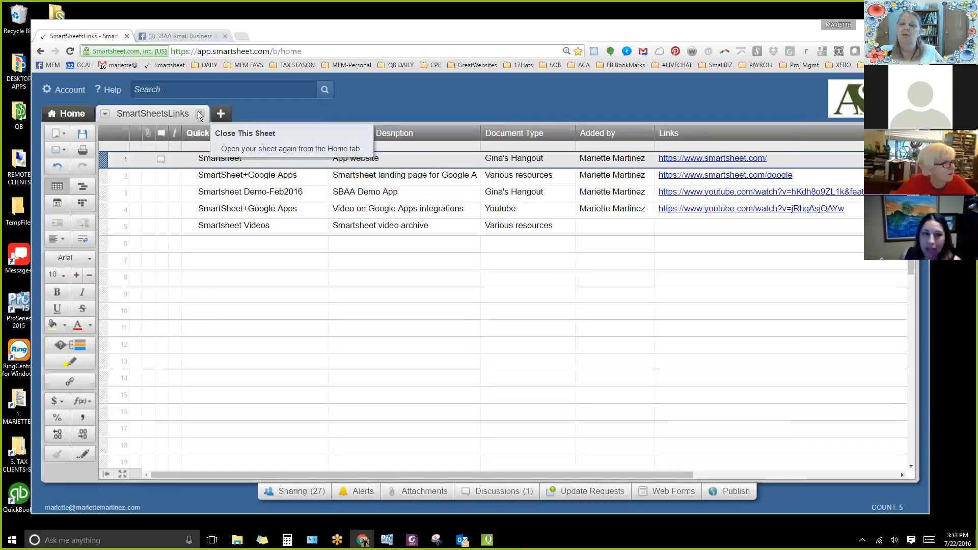
click(162, 162)
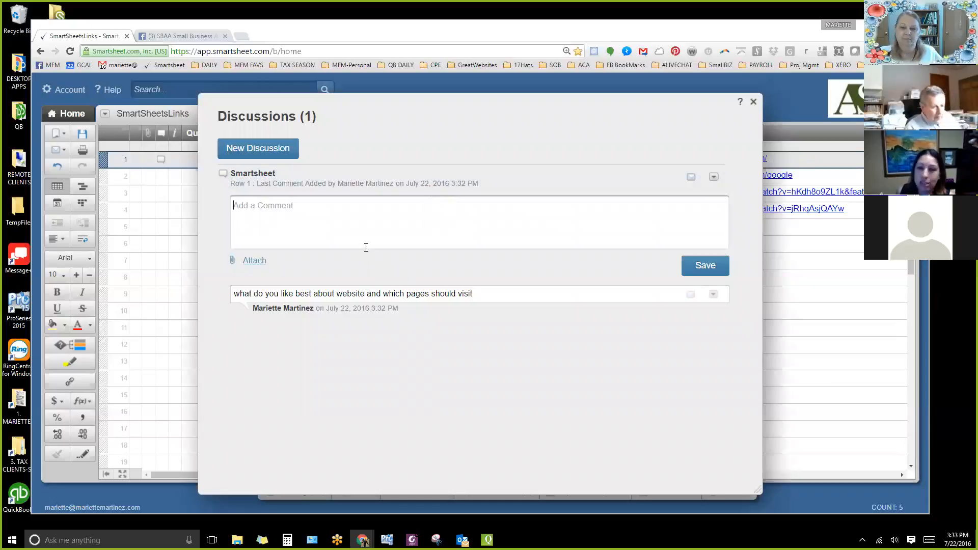
click(275, 214)
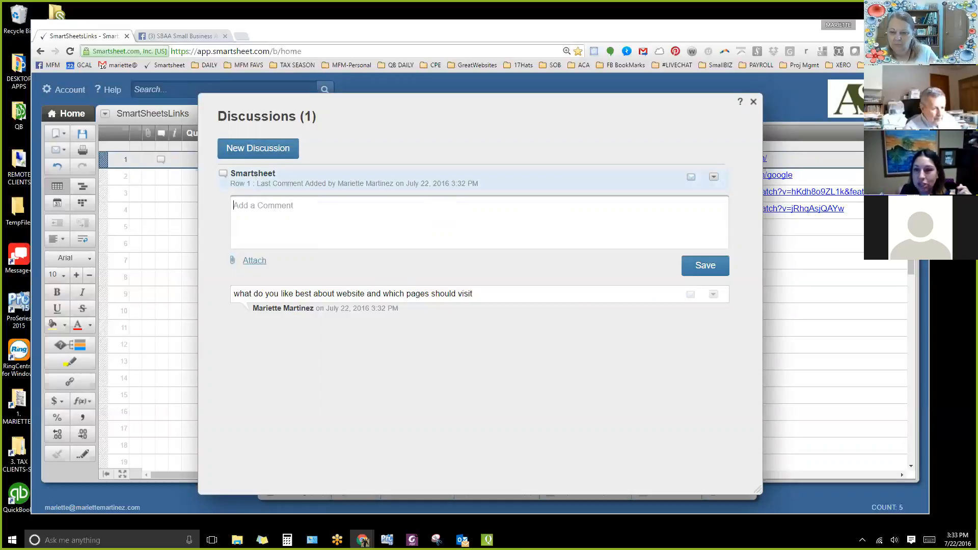
click(713, 177)
click(772, 231)
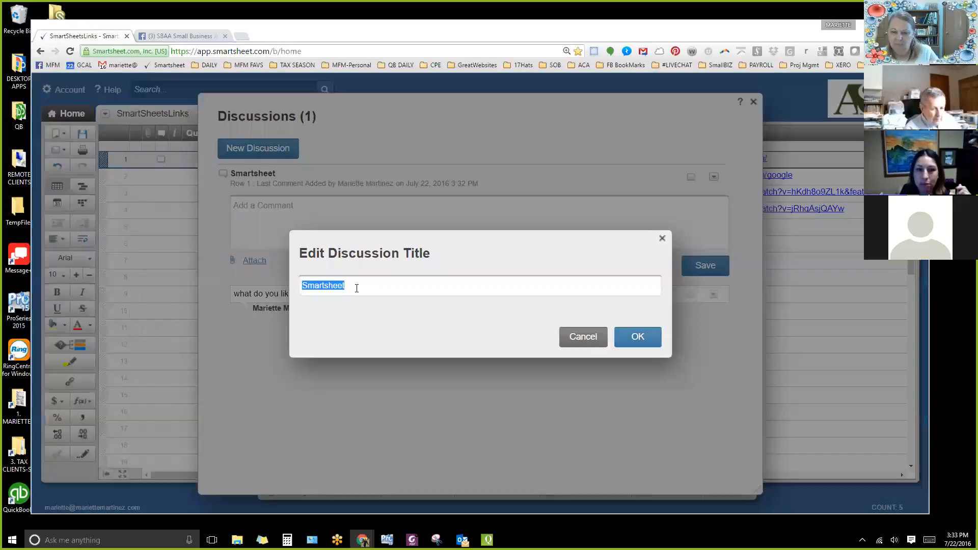
click(360, 286)
text(res)
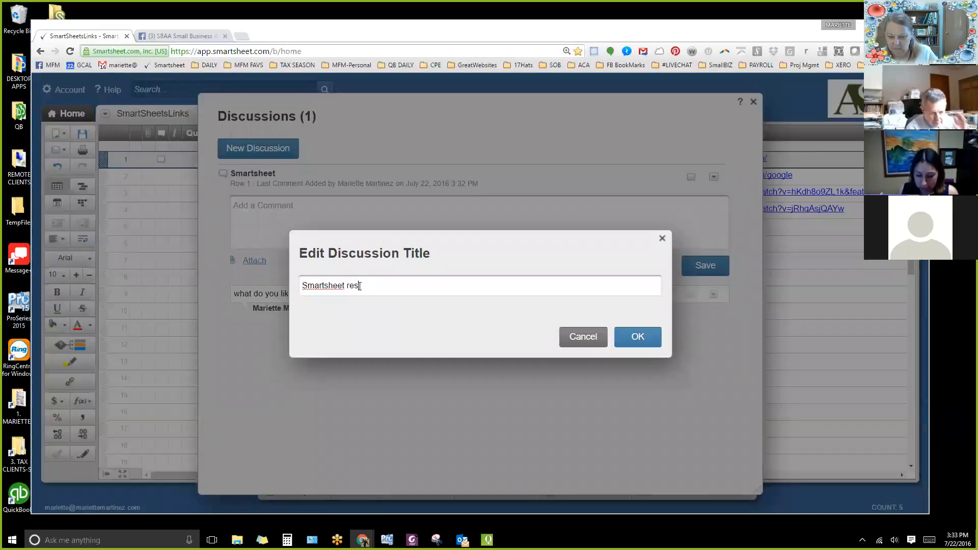
text(ources on website)
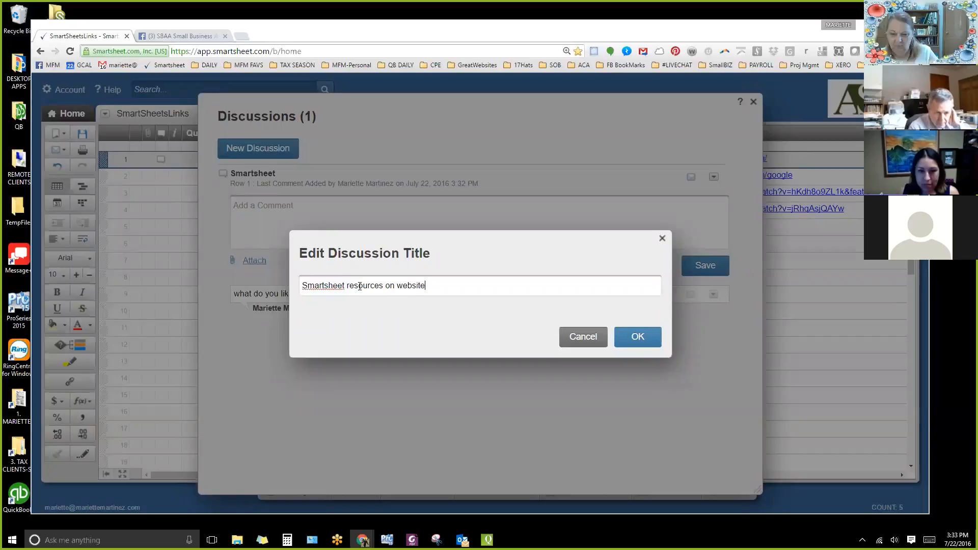
key(Return)
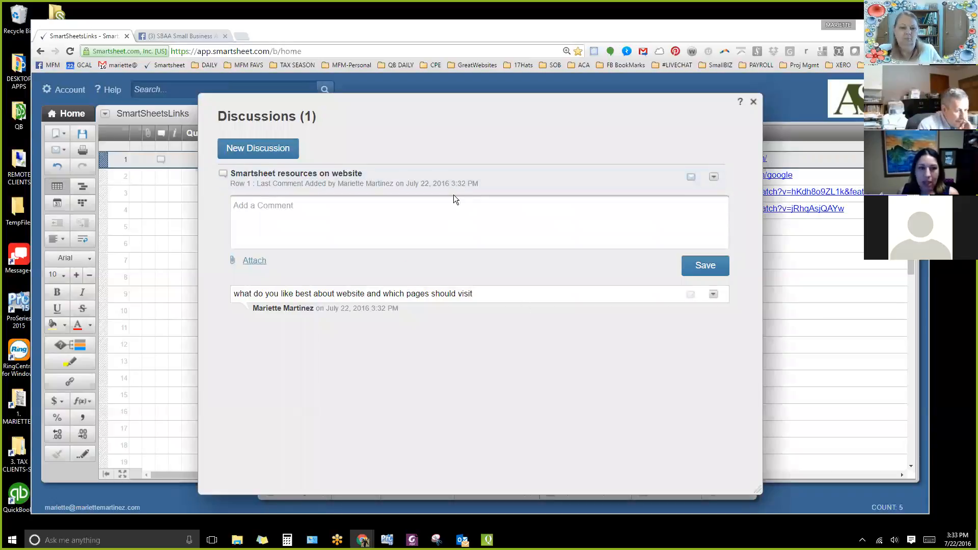
click(753, 102)
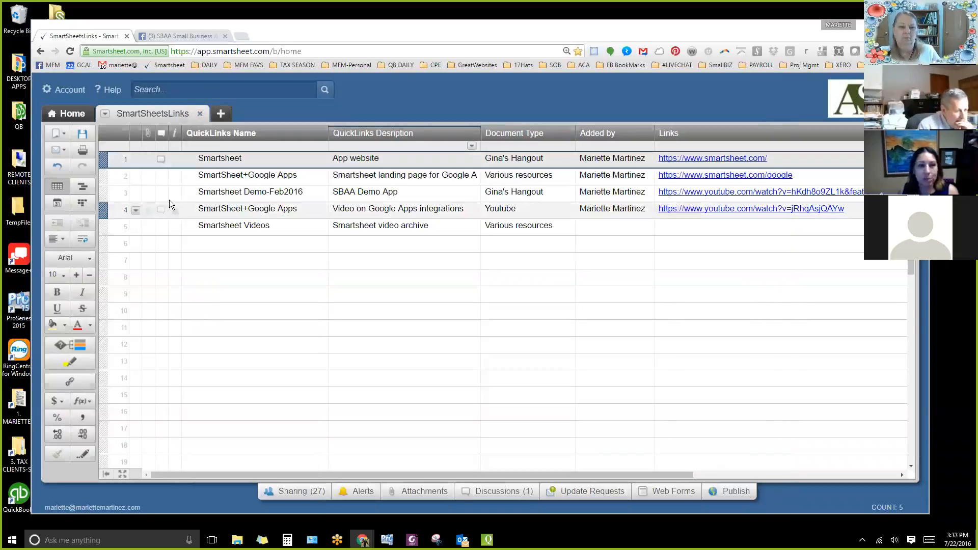
Add a second discussion to the Smartsheet row titled "Smartsheet other discussion" with the comment "1", and return to the sheet.
click(160, 159)
click(258, 148)
click(322, 151)
text(other d)
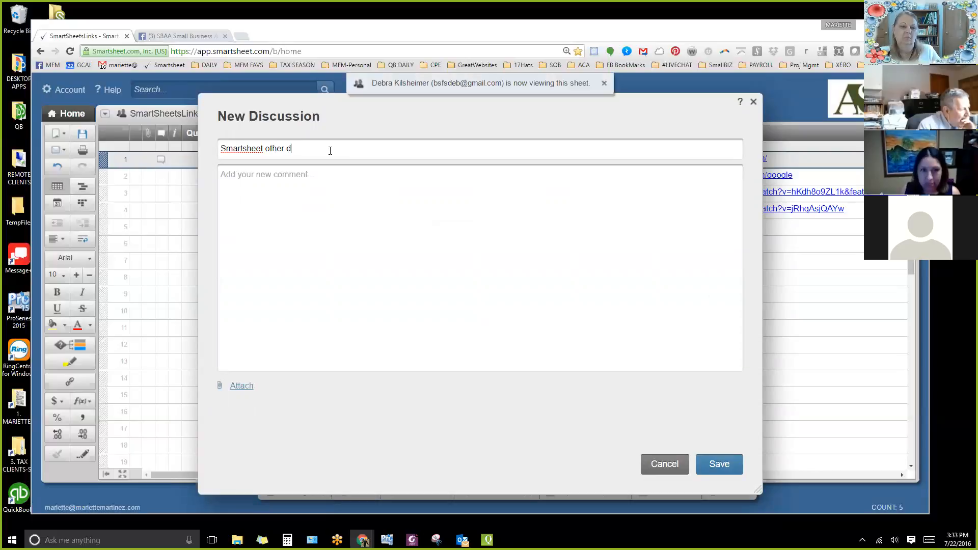
text(o)
key(BackSpace)
text(idscuss)
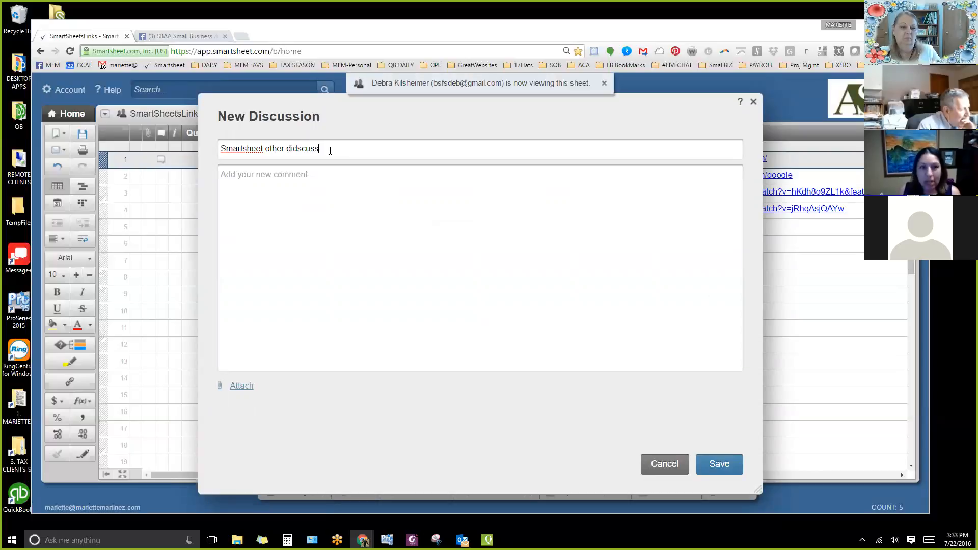
key(BackSpace)
key(BackSpace)
key(BackSpace)
key(BackSpace)
key(BackSpace)
key(BackSpace)
key(BackSpace)
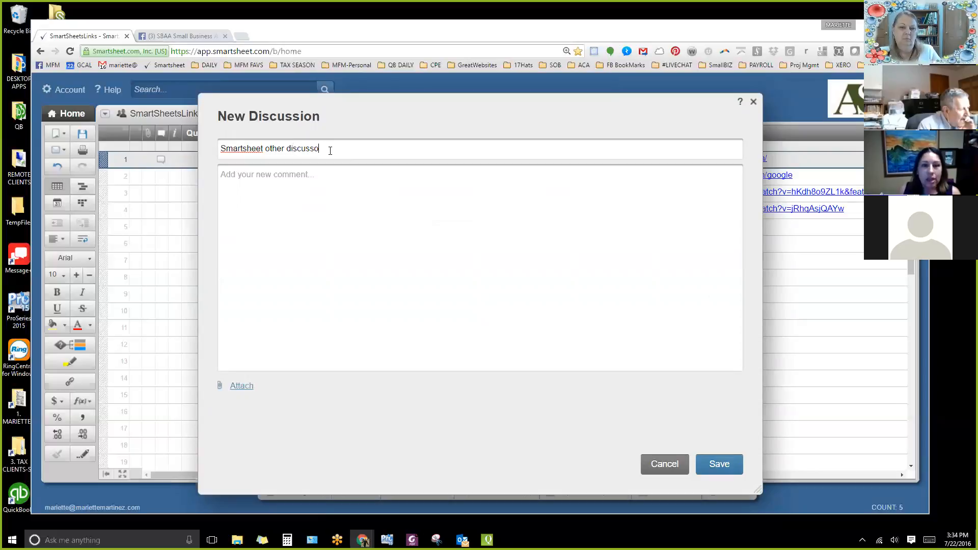
key(Tab)
text(1)
key(Tab)
key(Return)
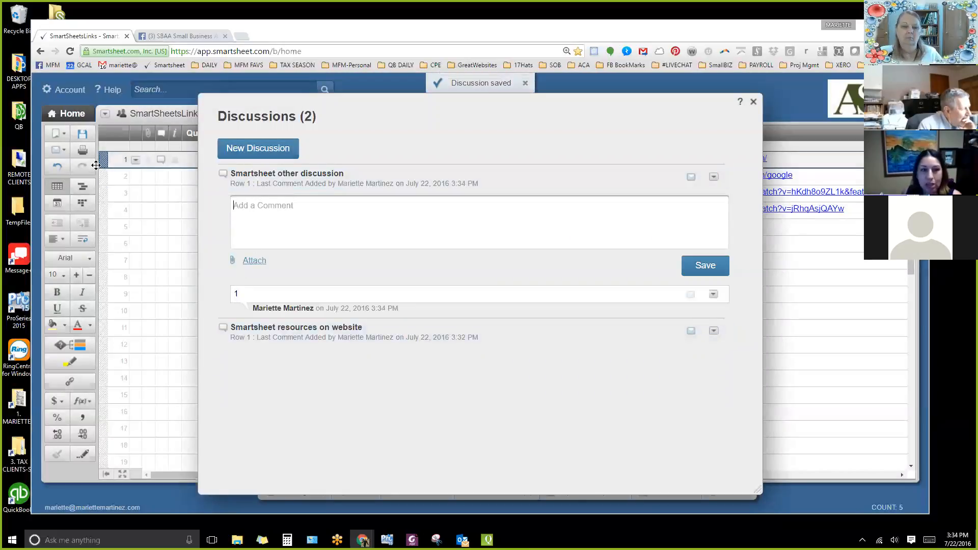
click(148, 176)
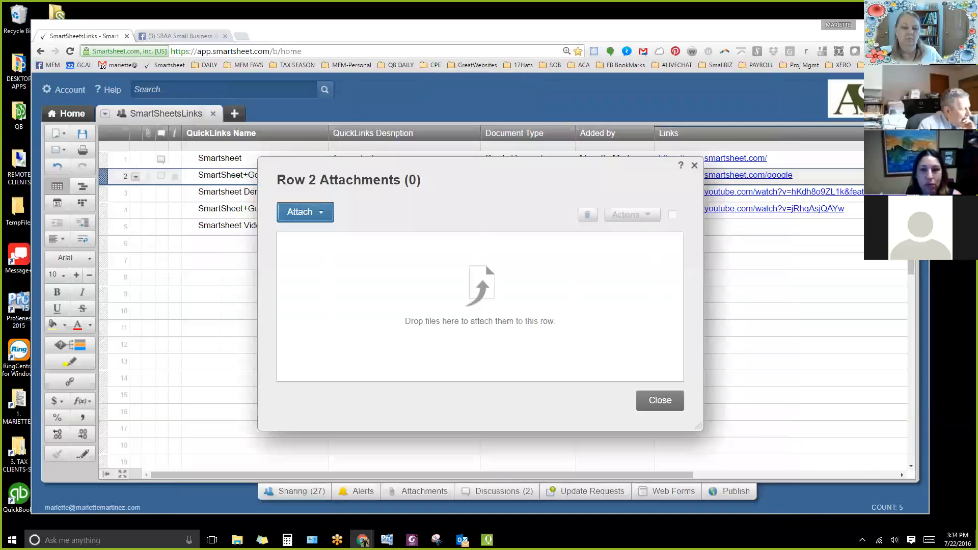
key(Escape)
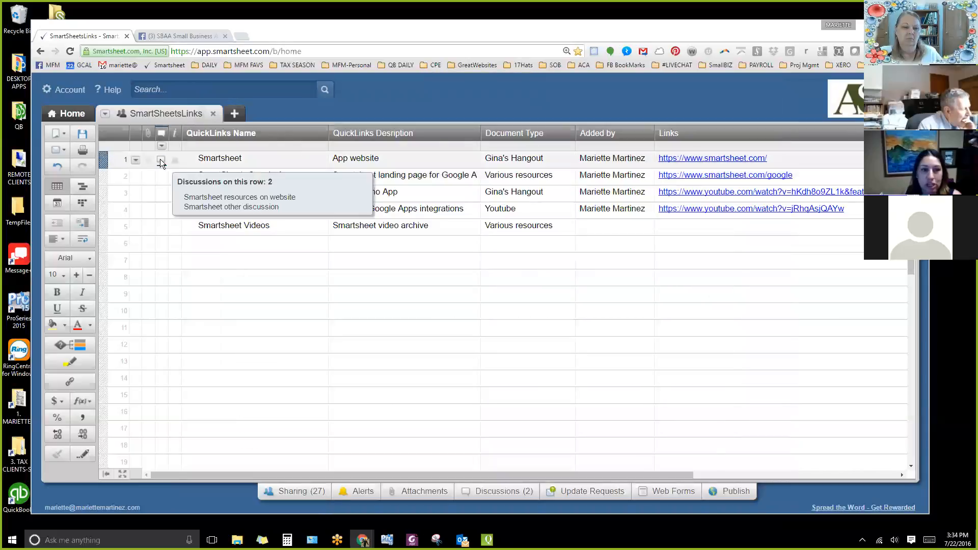
Rename the Smartsheet row's "Smartsheet other discussion" as "Smartsheet for tax prep", check its comment and return to the sheet.
click(160, 158)
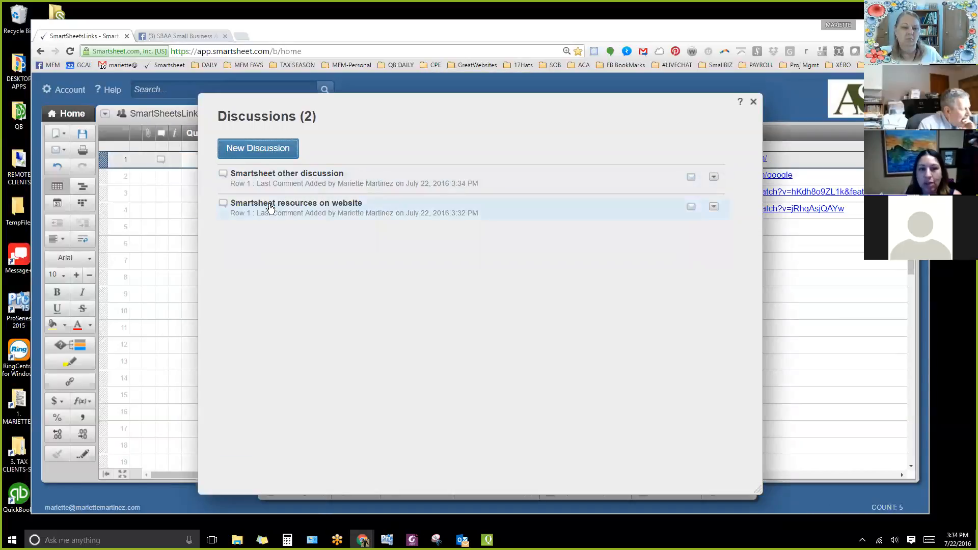
click(302, 181)
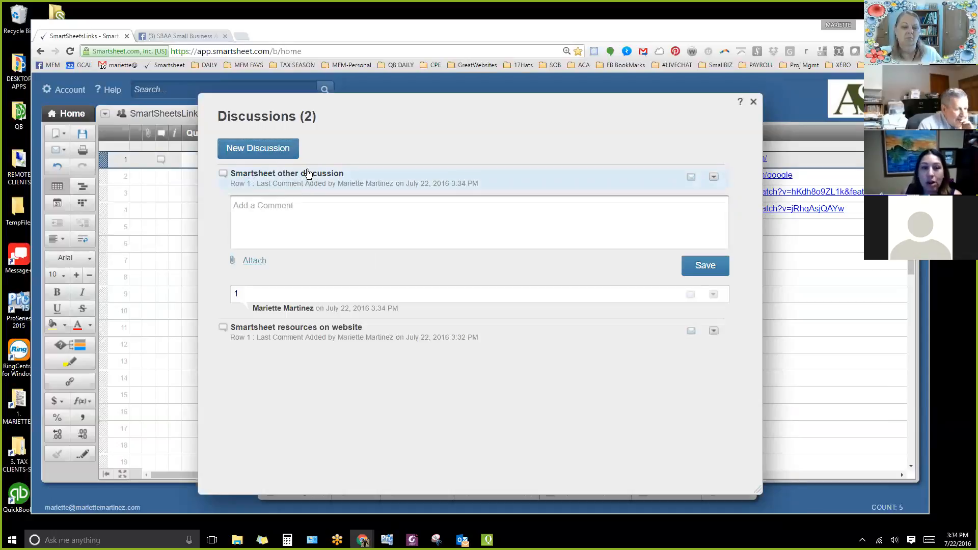
click(308, 175)
click(713, 176)
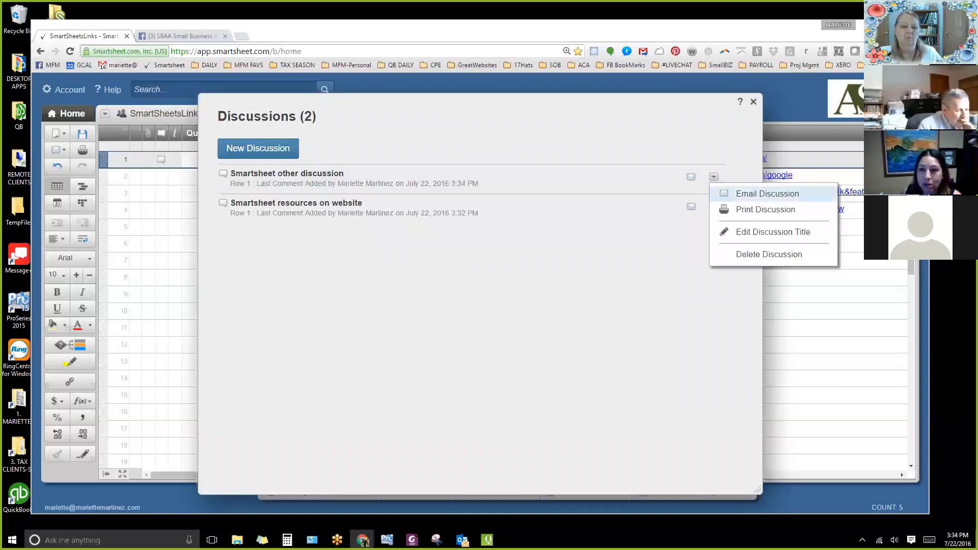
click(743, 231)
drag(410, 288, 347, 288)
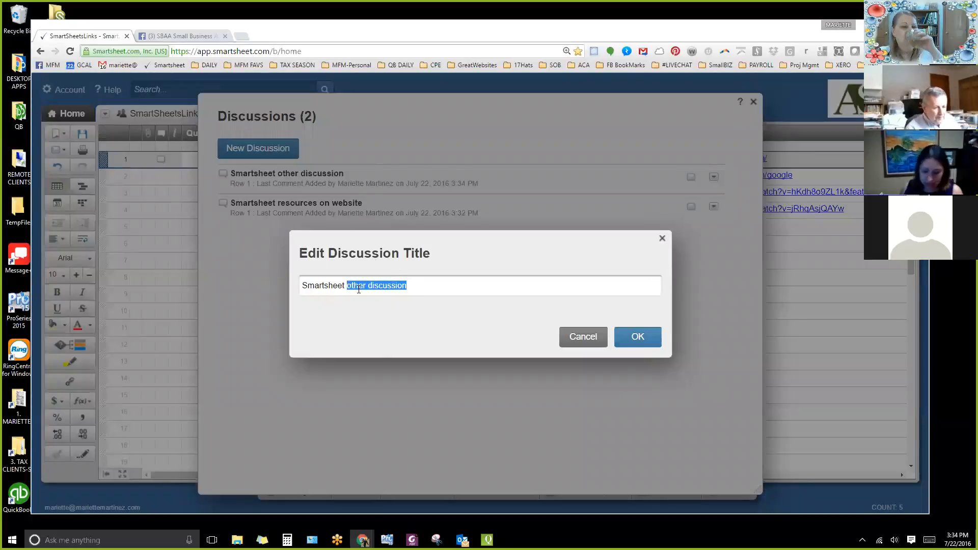
text(for tax prep)
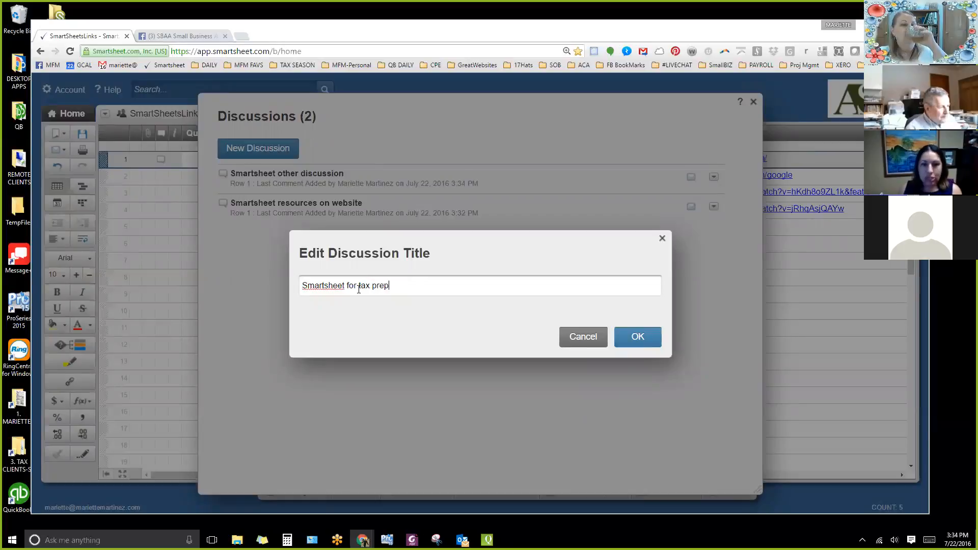
key(Return)
click(301, 186)
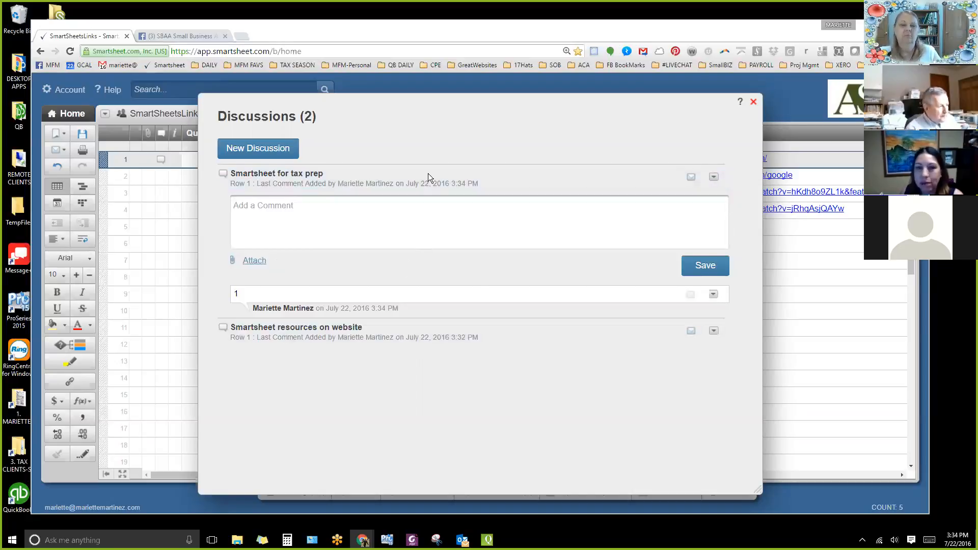
key(Escape)
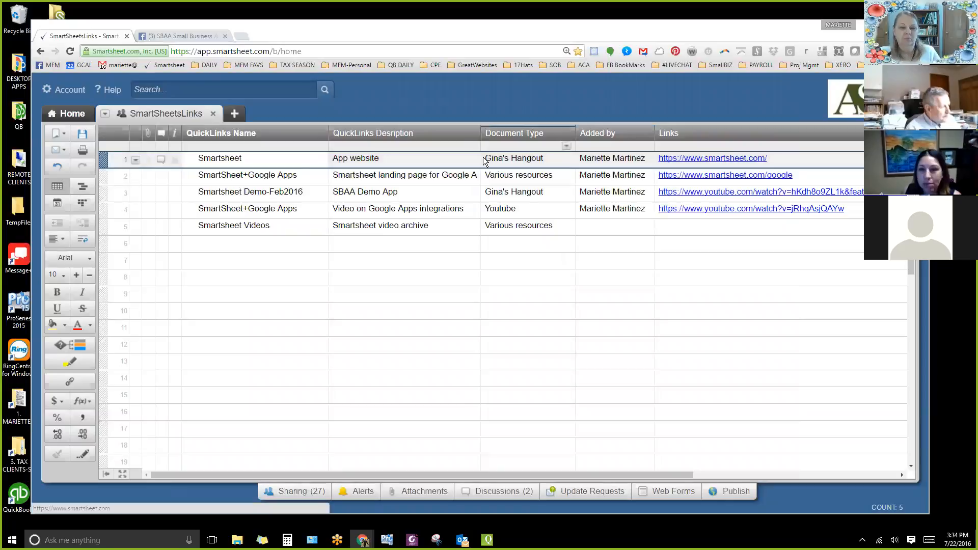
View the list of discussions on the Smartsheet row, and close the SmartSheetsLinks sheet.
click(161, 159)
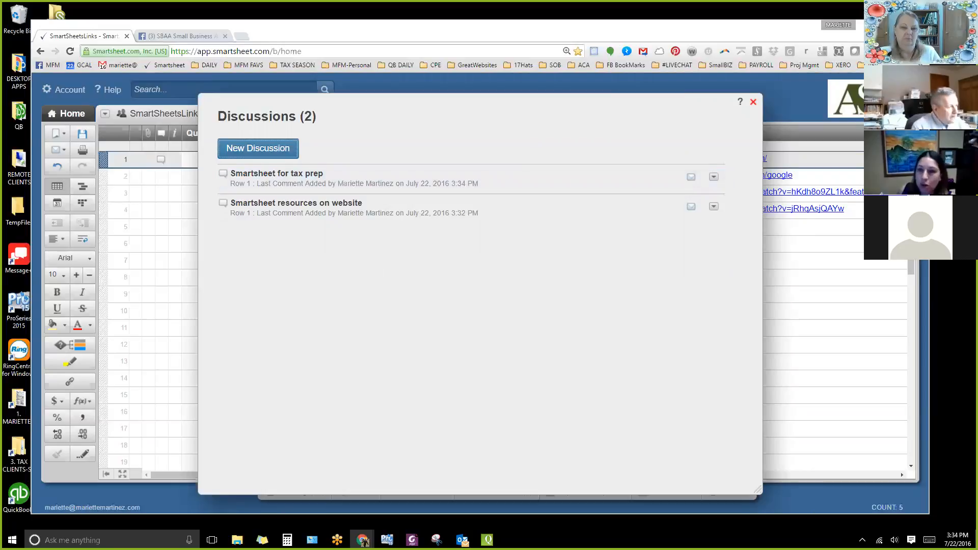
click(753, 102)
click(212, 112)
click(213, 114)
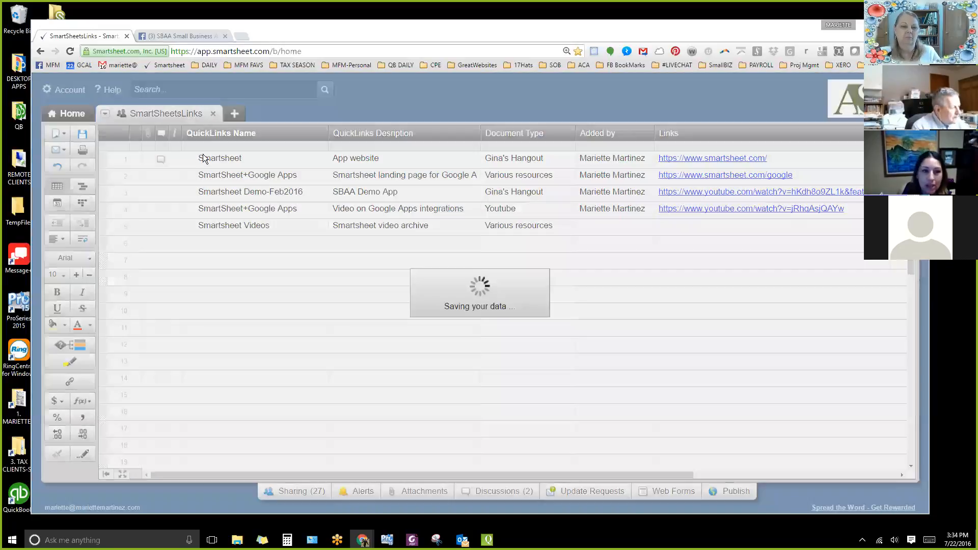
Reopen SmartSheetsLinks from the ProjectManagement folder of the SBAA Compare the Apps! workspace and view the Smartsheet row's discussions.
click(97, 222)
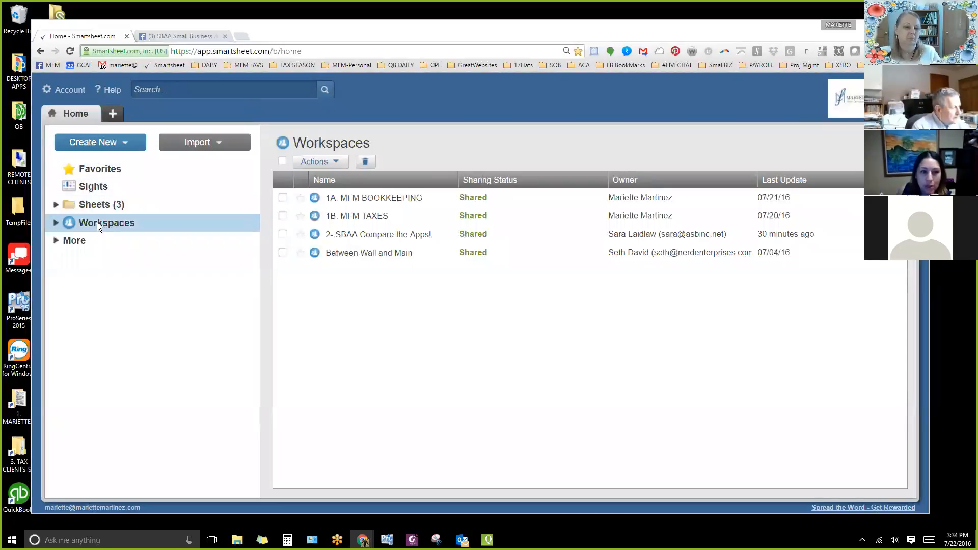
click(55, 222)
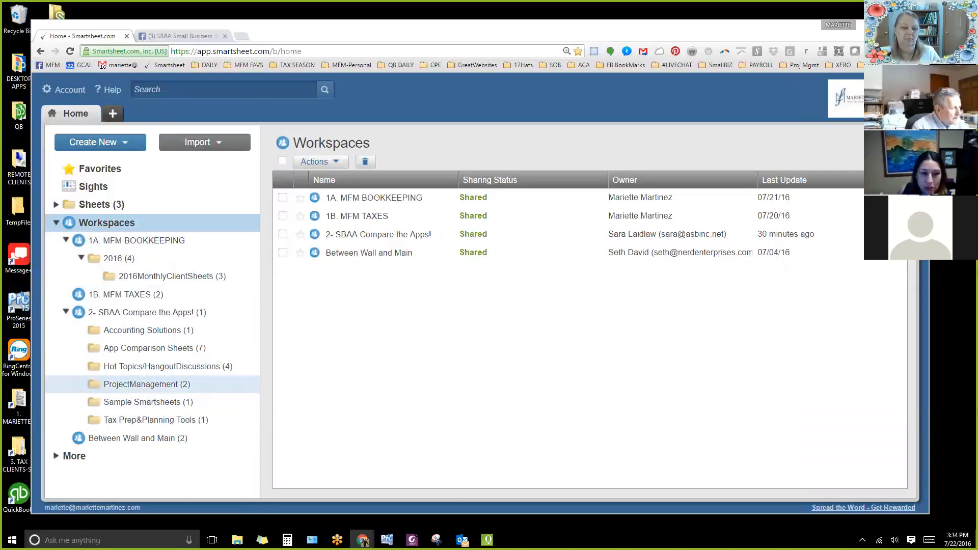
click(142, 384)
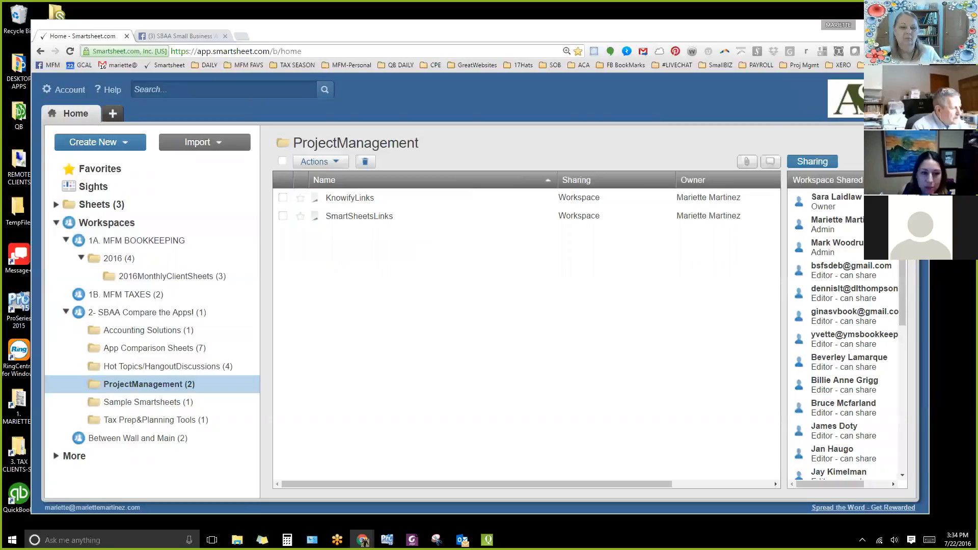
click(355, 218)
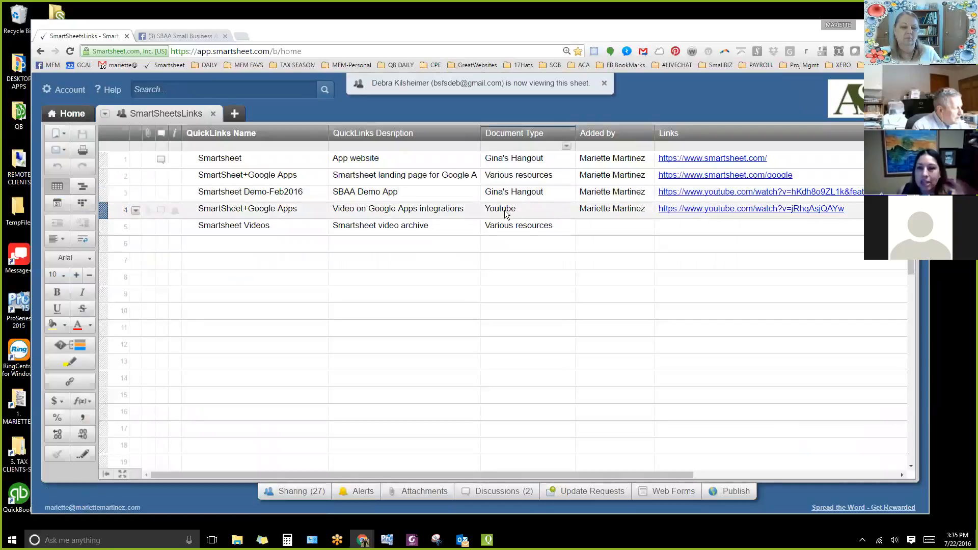
click(161, 159)
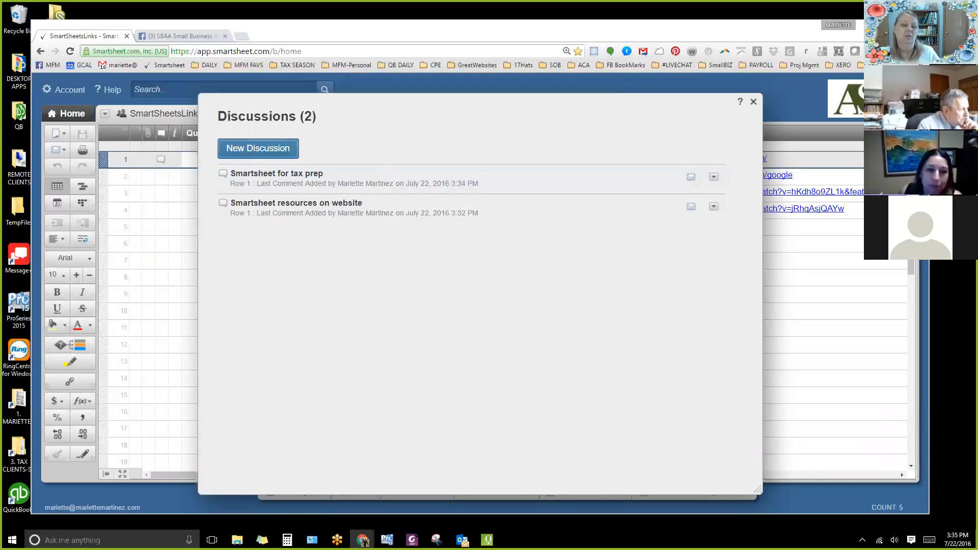
click(753, 102)
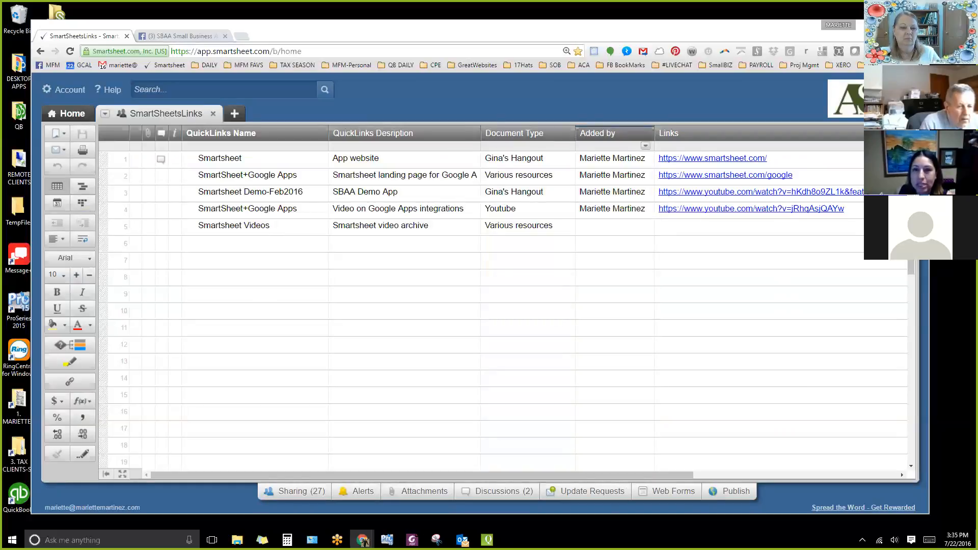
Insert a Checkbox column named "have u looked at this" between the Document Type and Added by columns.
click(645, 146)
click(662, 149)
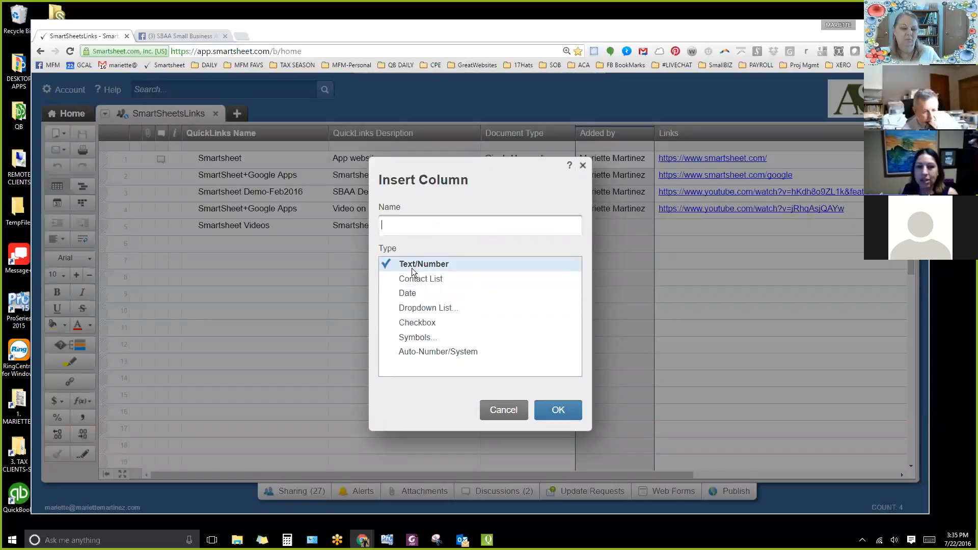
click(426, 307)
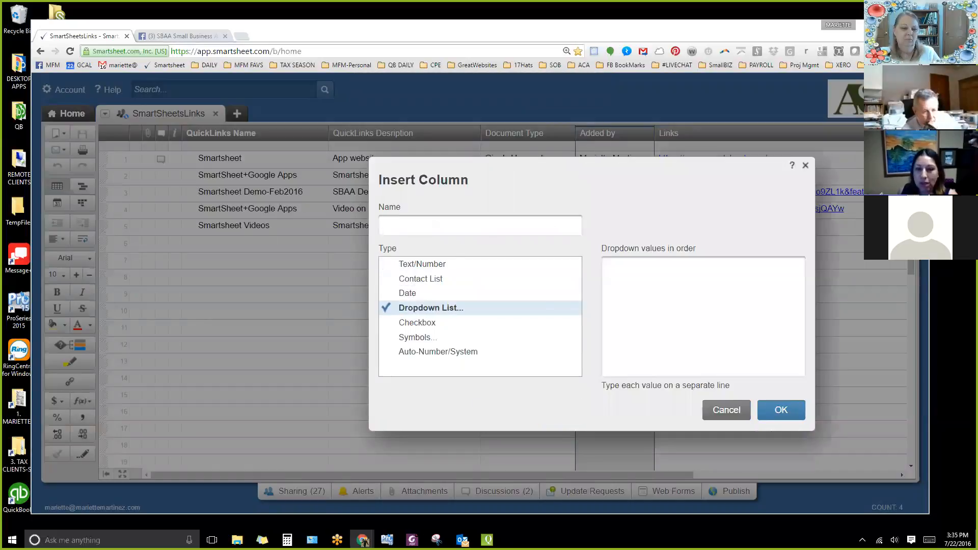
drag(613, 187, 522, 262)
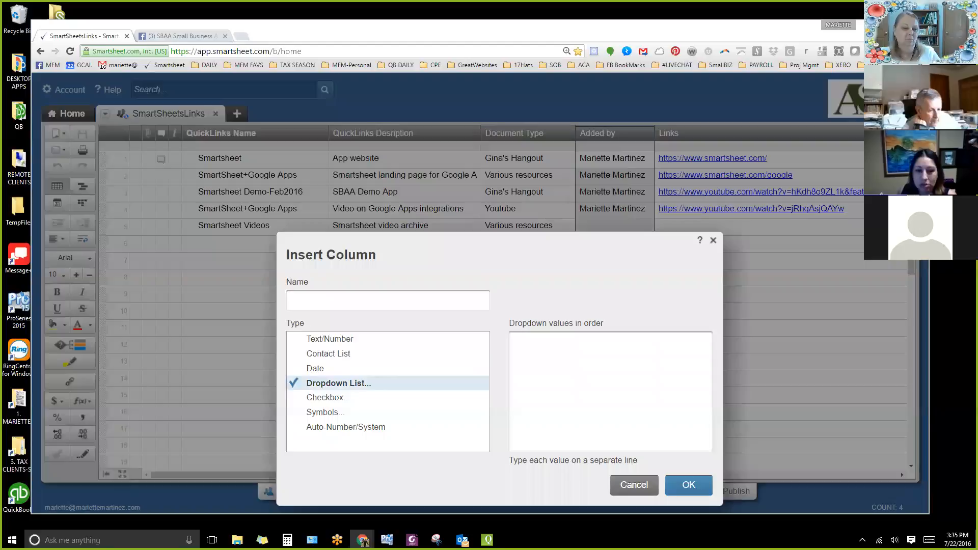
click(326, 398)
click(328, 300)
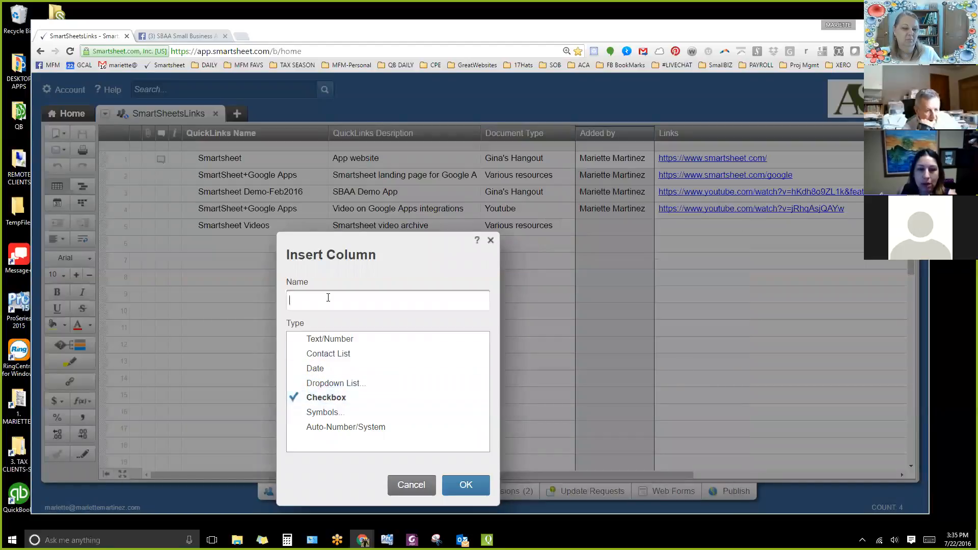
text(ha)
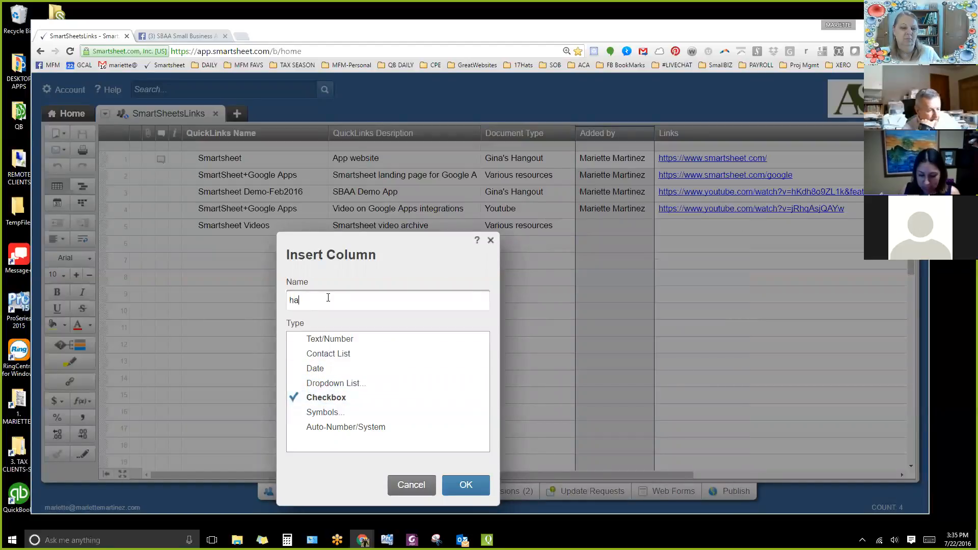
text(ve u he)
key(BackSpace)
key(BackSpace)
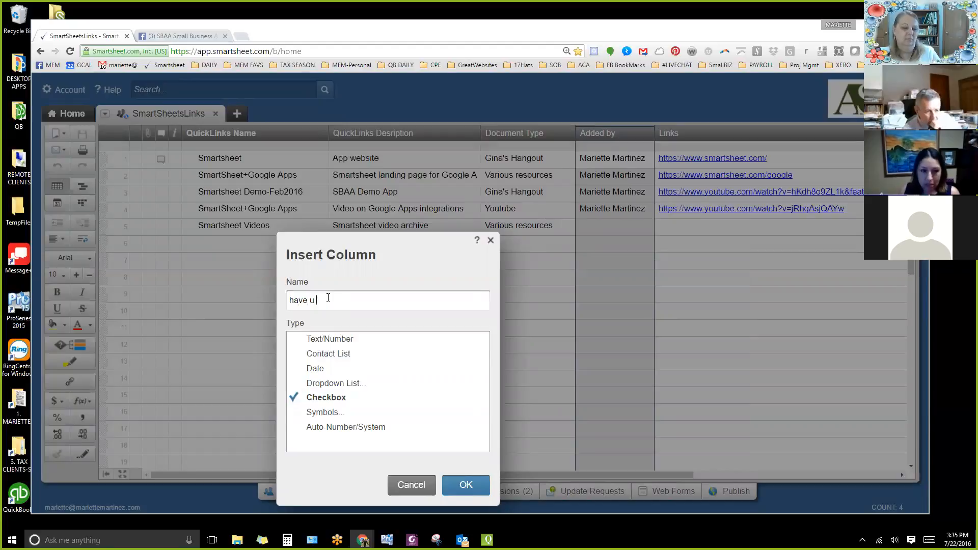
text(lokoed)
key(BackSpace)
key(BackSpace)
key(BackSpace)
key(BackSpace)
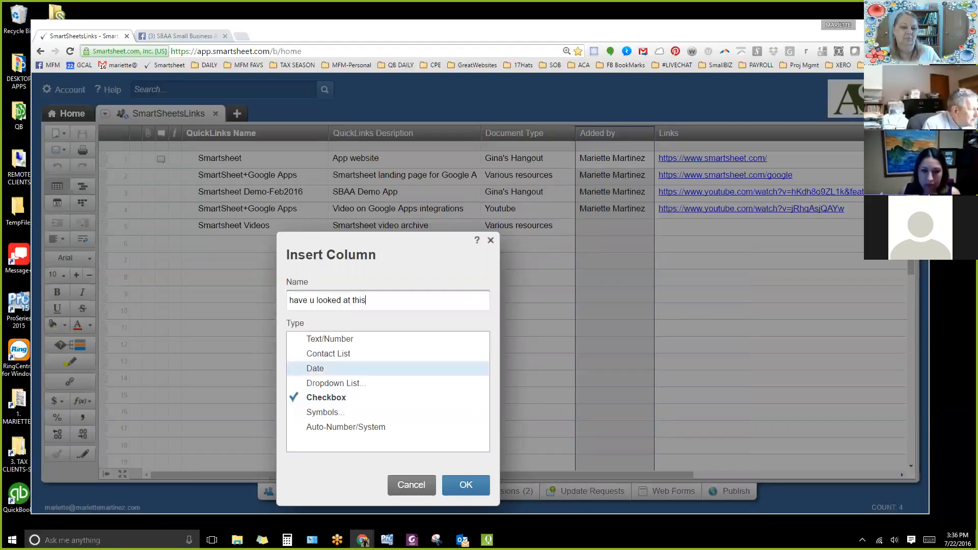
click(466, 484)
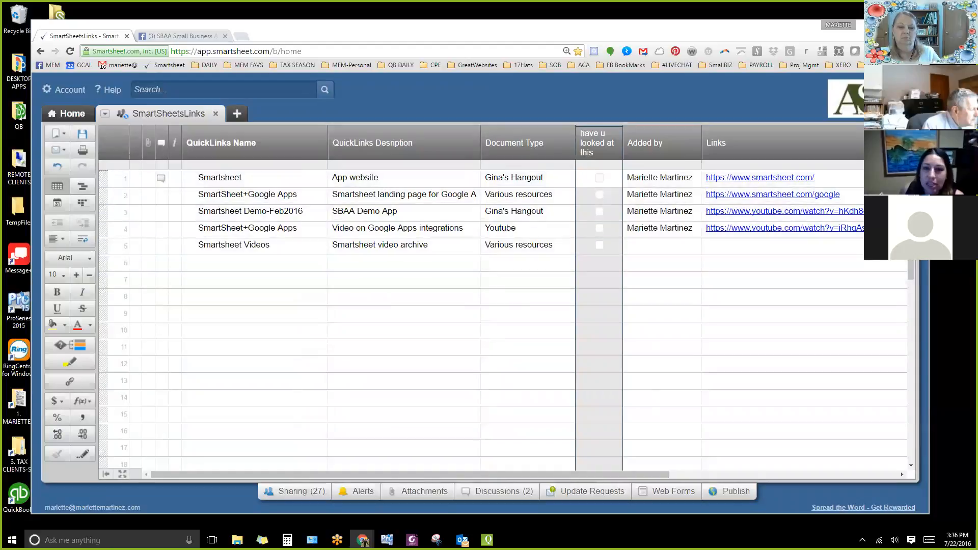
Tick the "have u looked at this" checkbox on all five link rows, and delete that column.
click(599, 177)
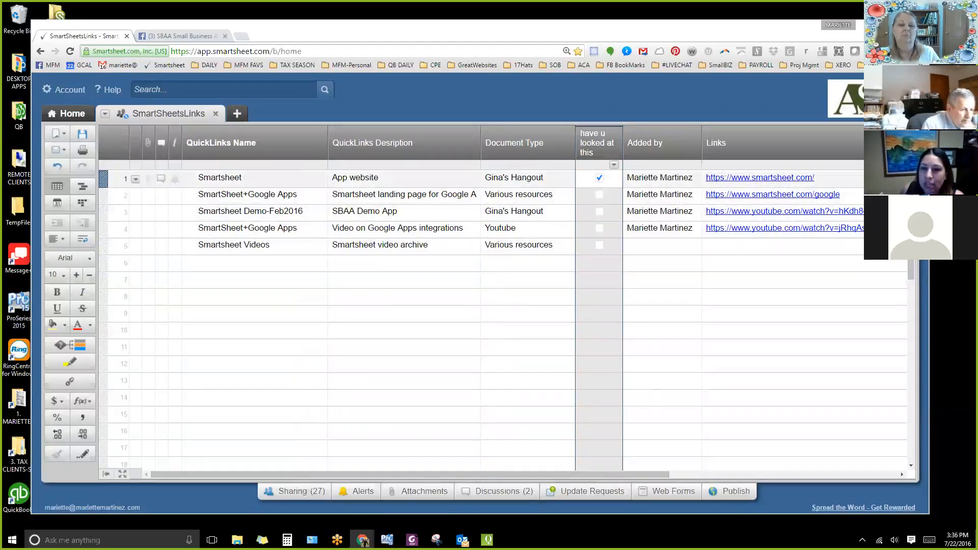
click(599, 194)
click(599, 211)
click(599, 228)
click(599, 245)
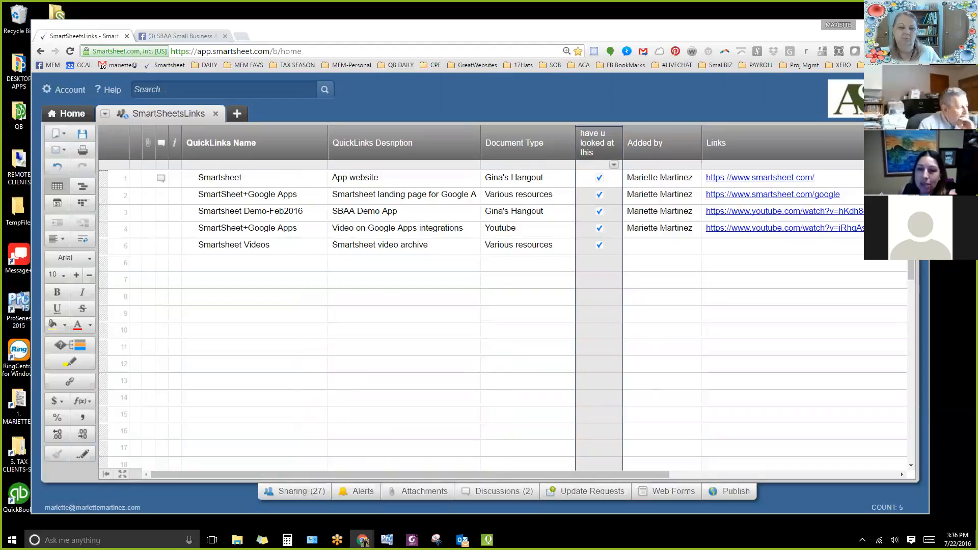
click(614, 165)
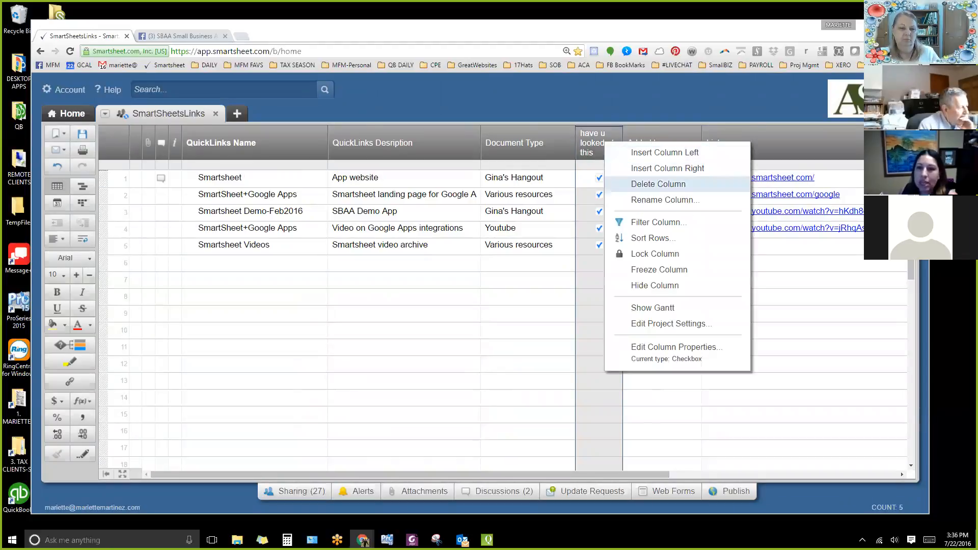
click(657, 183)
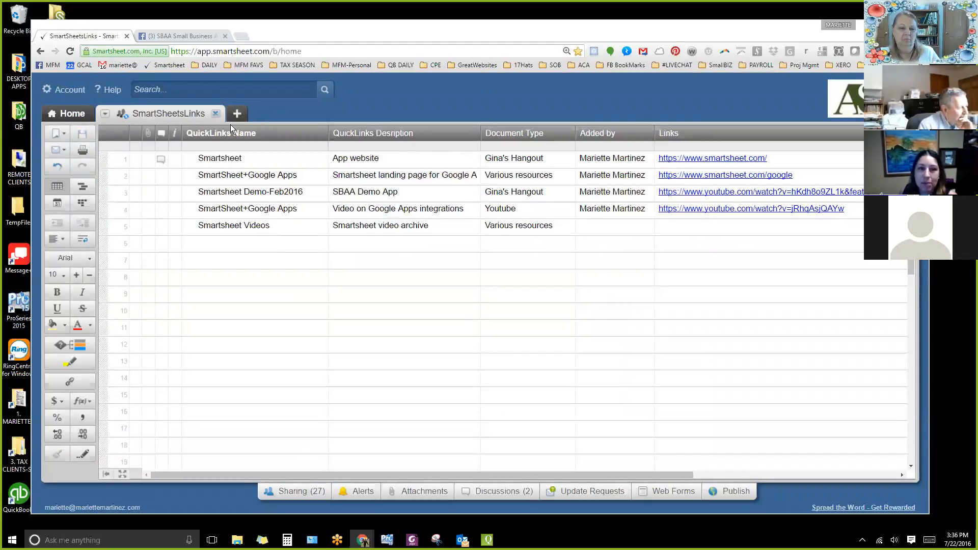
Close SmartSheetsLinks and view the KnowifyLinks sheet's column layout in the ProjectManagement folder.
click(217, 113)
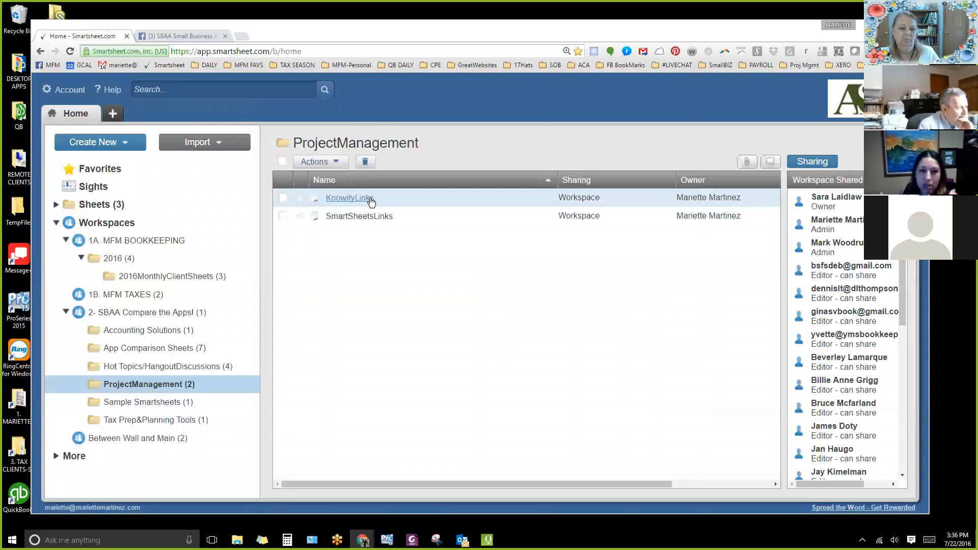
click(362, 199)
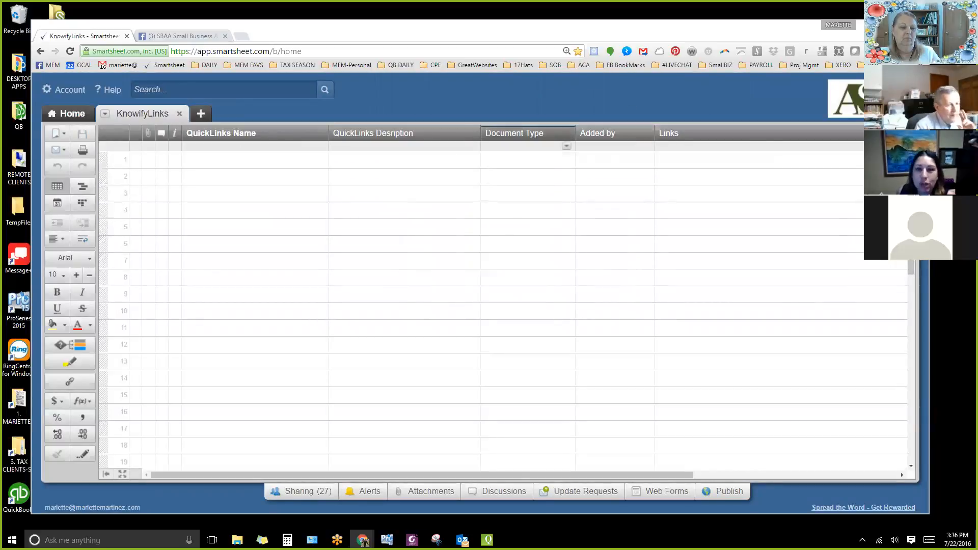
click(179, 114)
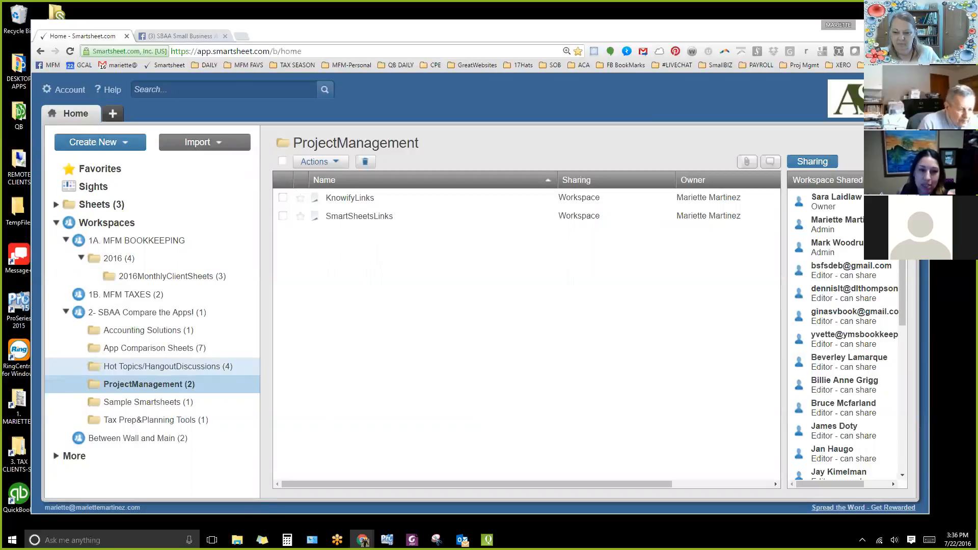
View the Value Pricing sheet in Hot Topics/HangoutDiscussions, and select the Value Pricing entry in the first ZIBWAM Topic Links sheet.
click(163, 367)
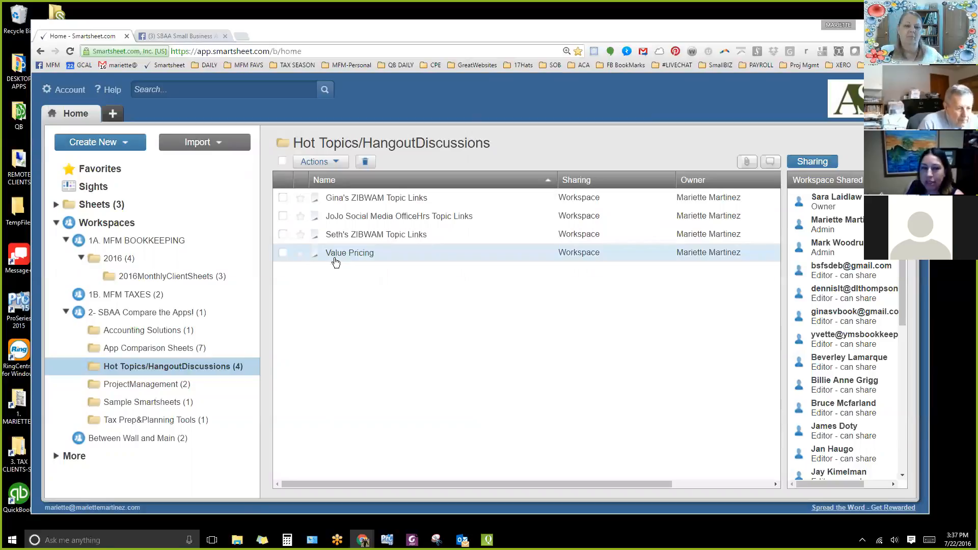
click(349, 252)
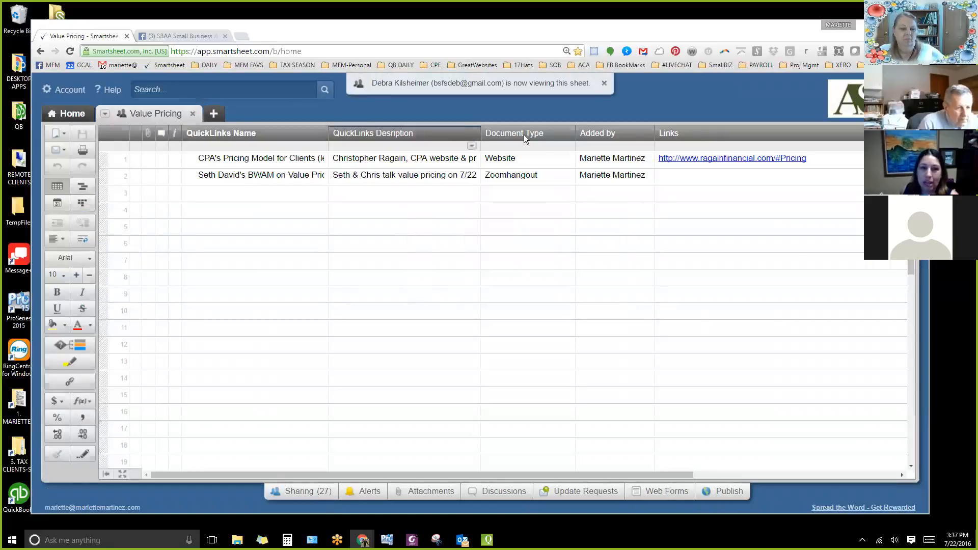
click(190, 113)
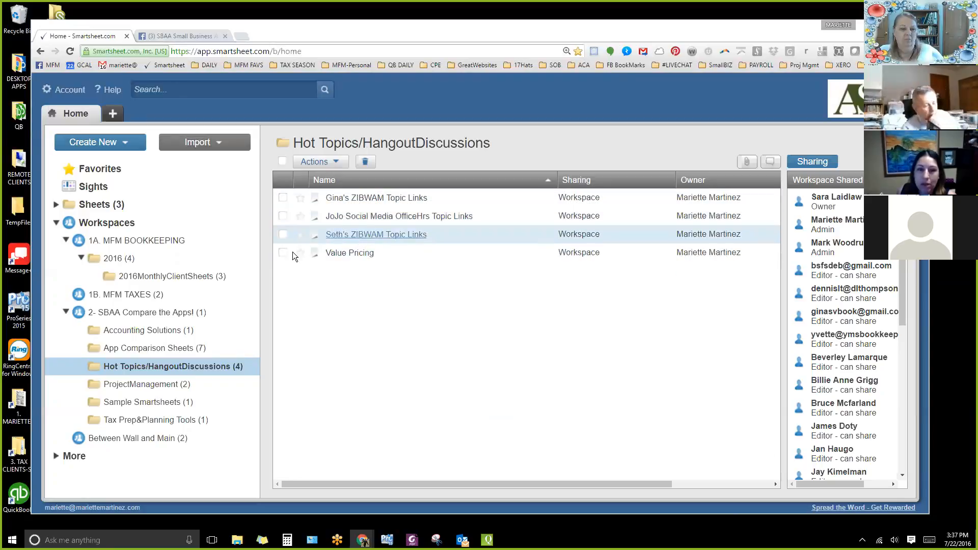
click(351, 204)
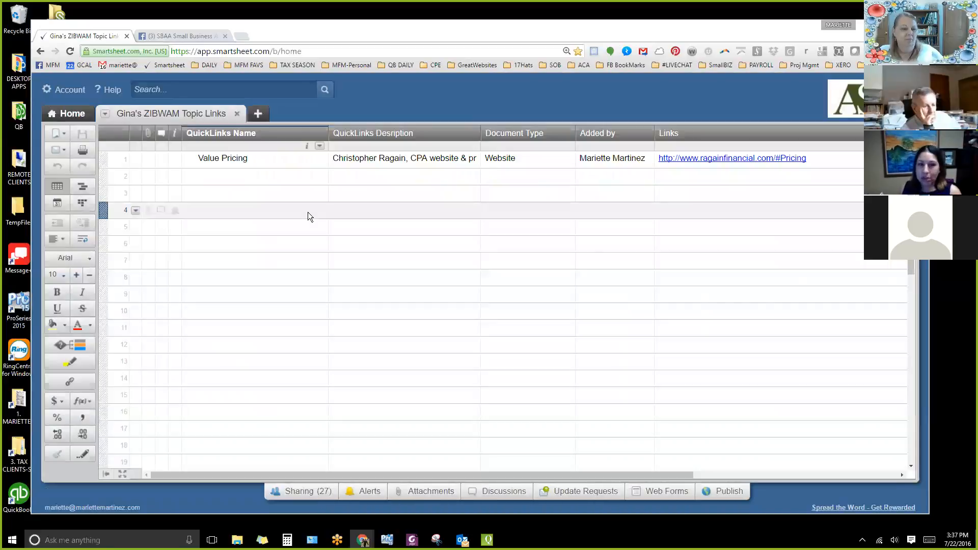
click(269, 164)
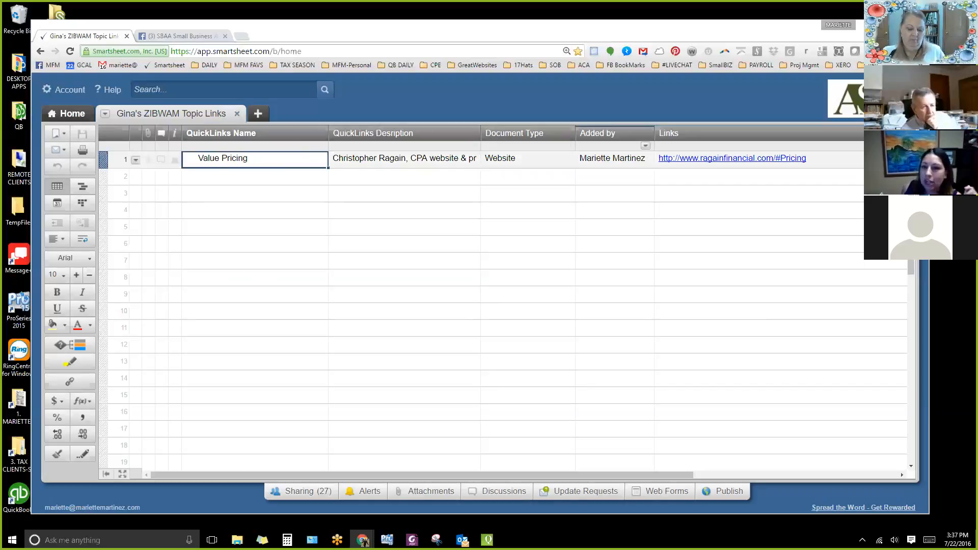
Show the new discussion form for the Value Pricing row without saving it, and close the ZIBWAM Topic Links sheet.
click(161, 158)
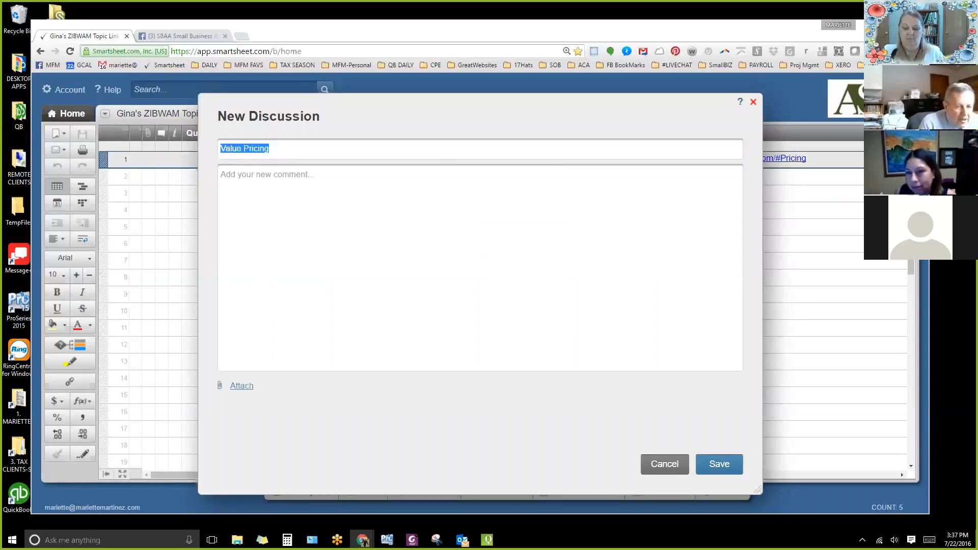
key(Escape)
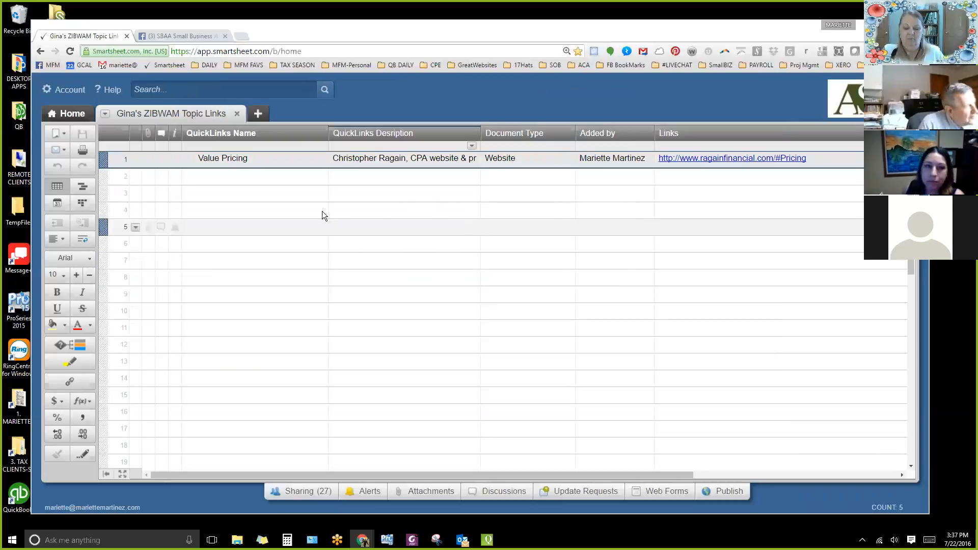
click(236, 112)
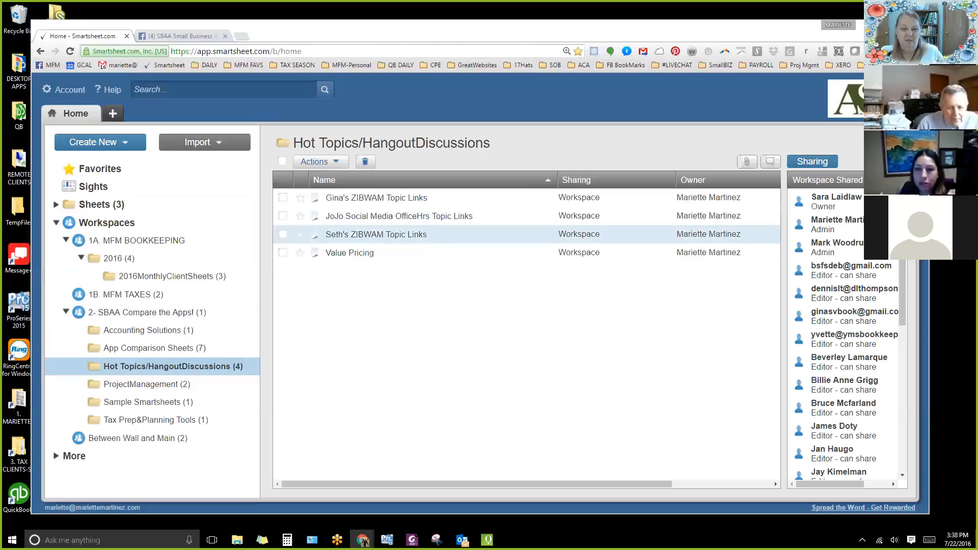
Look through the workspace's sharing list, and check the comment thread in the SBAA Small Business Accounting Advisors Facebook group.
scroll(902, 305, down, 5)
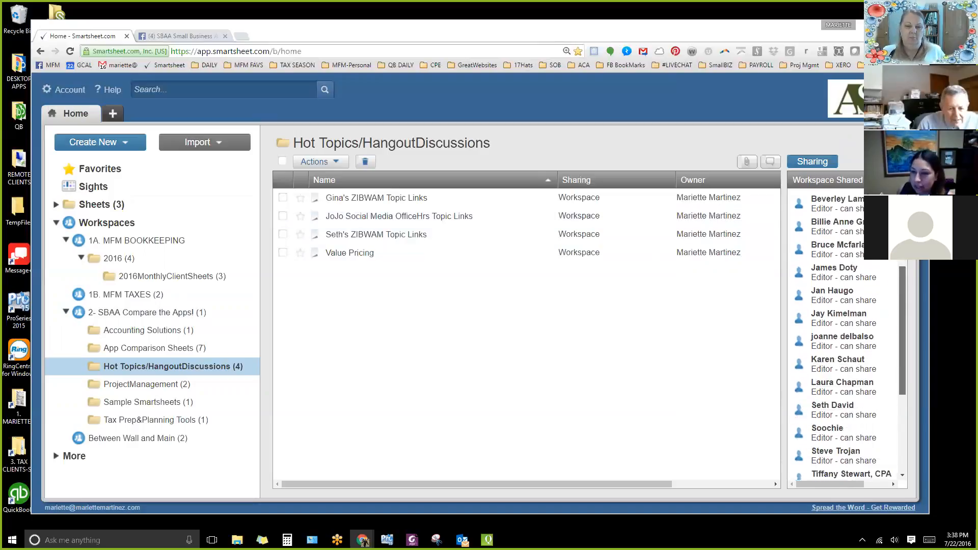
drag(902, 369, 902, 261)
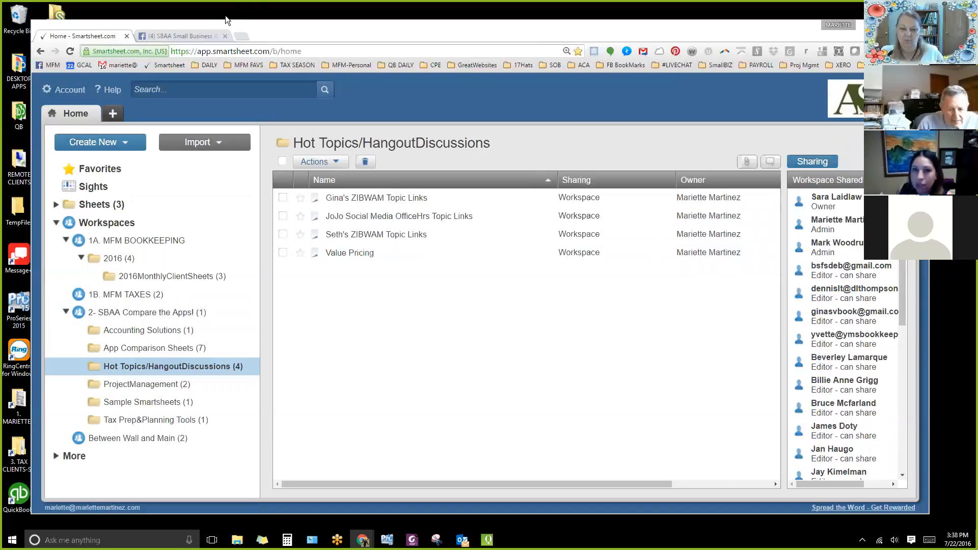
click(170, 35)
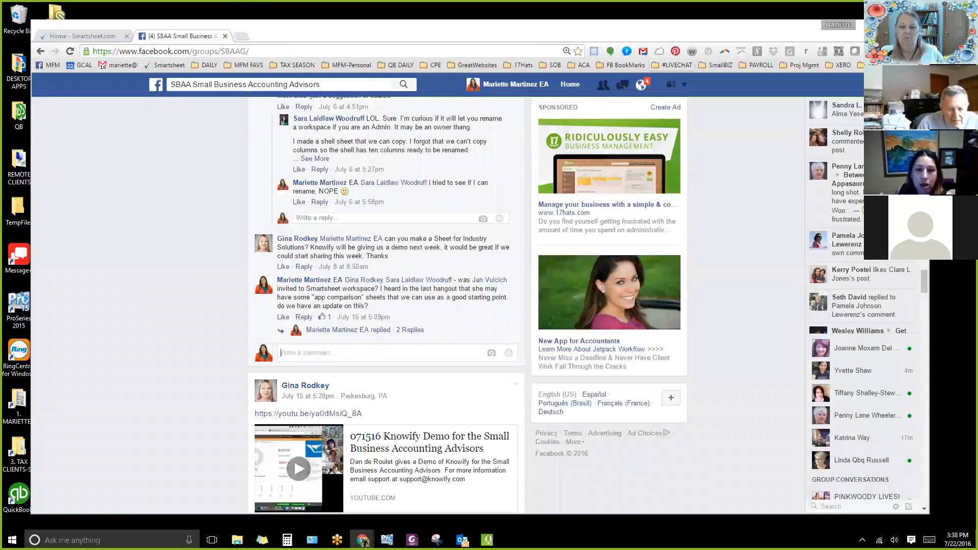
scroll(364, 224, up, 1)
scroll(363, 224, up, 10)
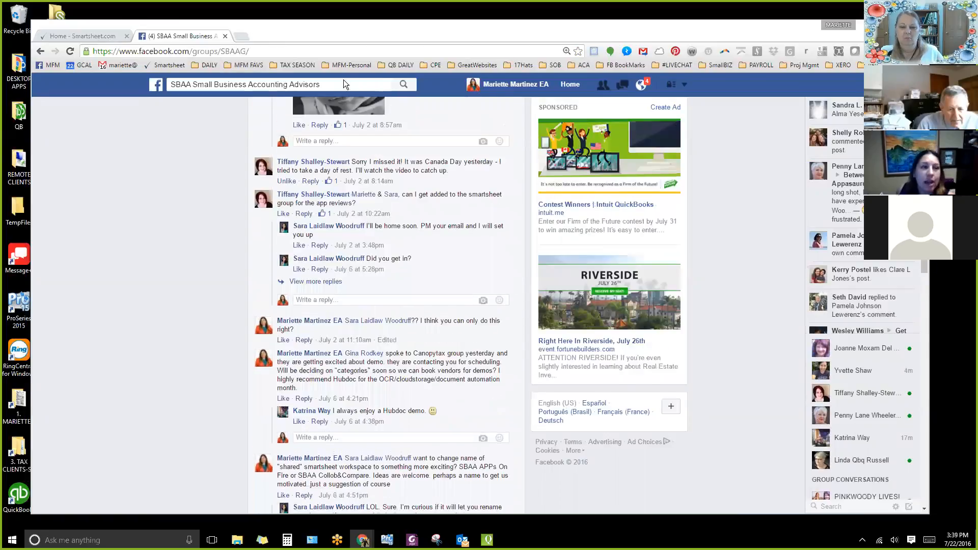
Switch back to Smartsheet and review all workspace members and their permission levels in a temporarily widened sharing list.
click(82, 36)
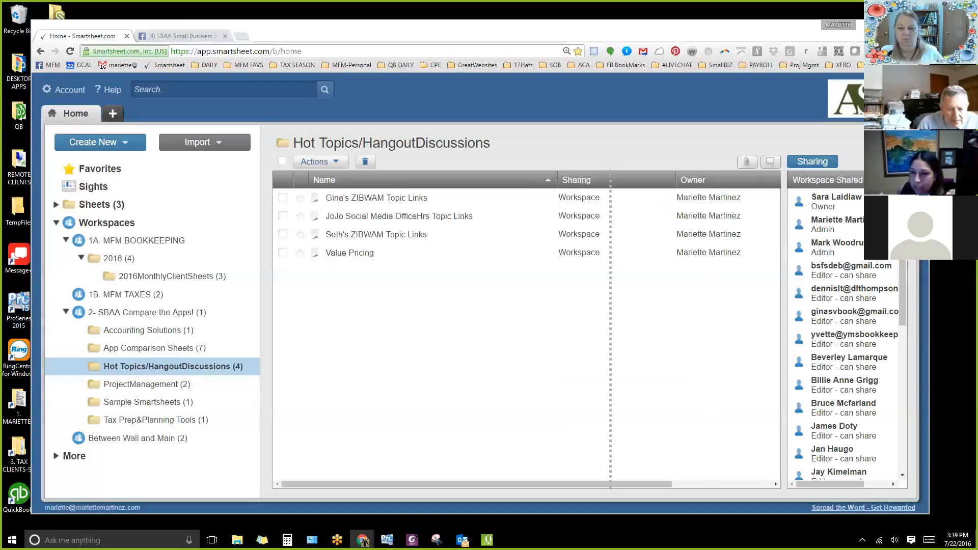
scroll(748, 336, down, 2)
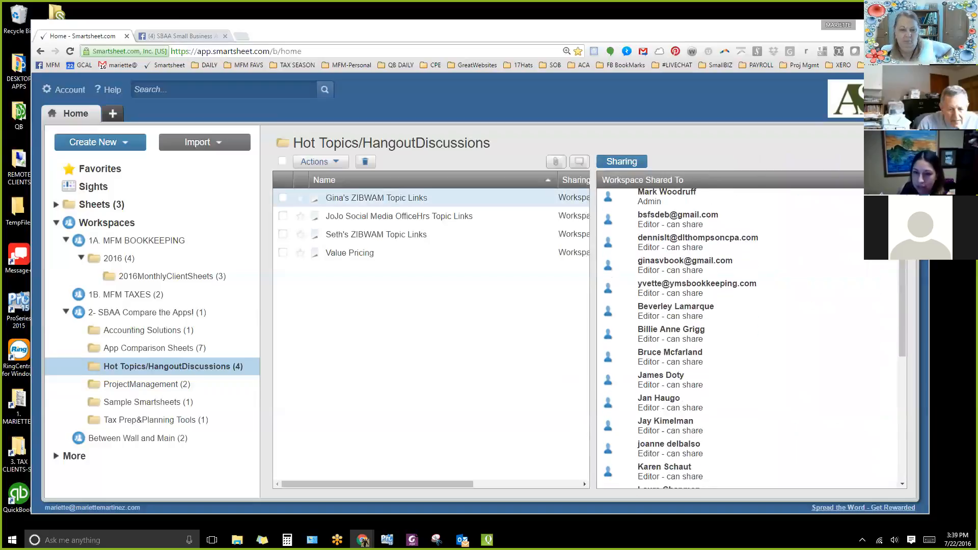
scroll(748, 336, down, 3)
scroll(749, 336, down, 5)
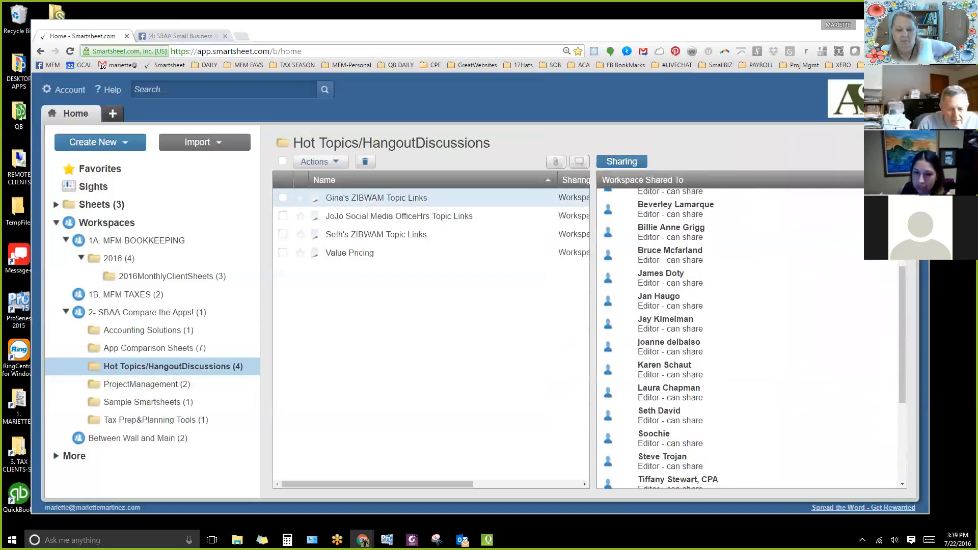
scroll(748, 336, down, 2)
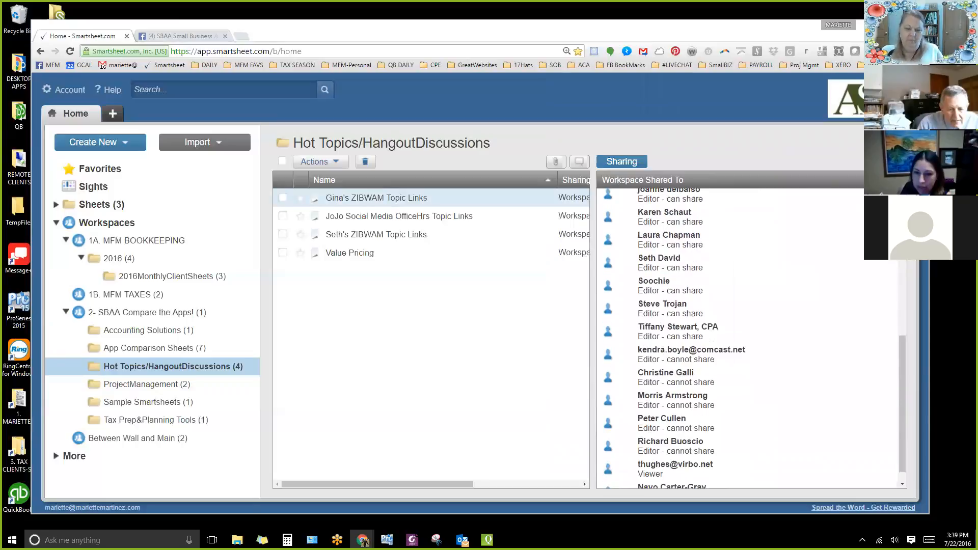
scroll(749, 337, down, 2)
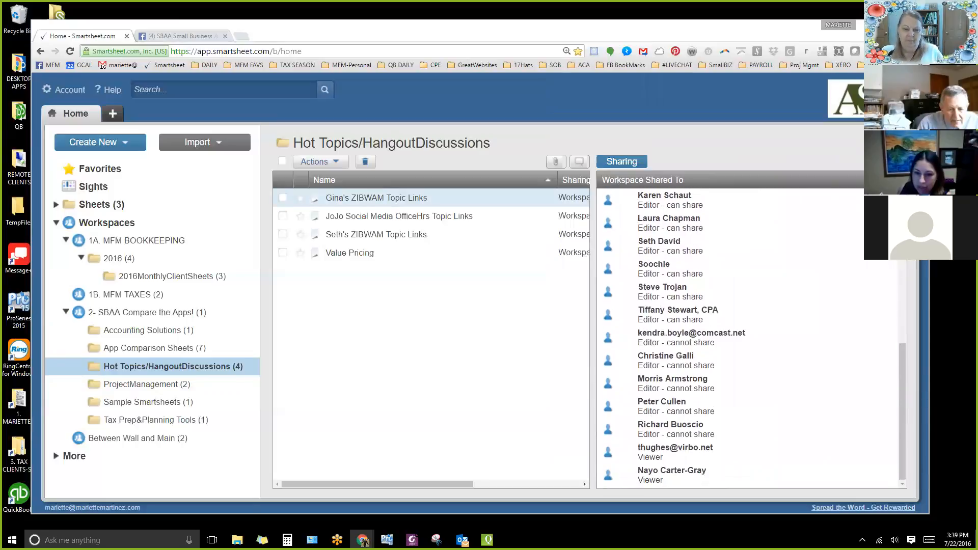
scroll(749, 336, up, 14)
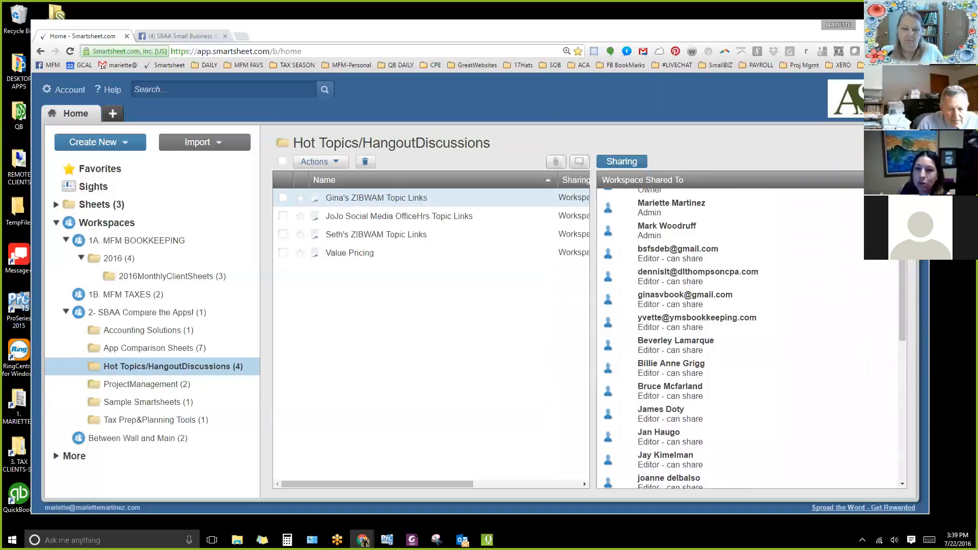
scroll(749, 336, up, 1)
scroll(748, 336, down, 6)
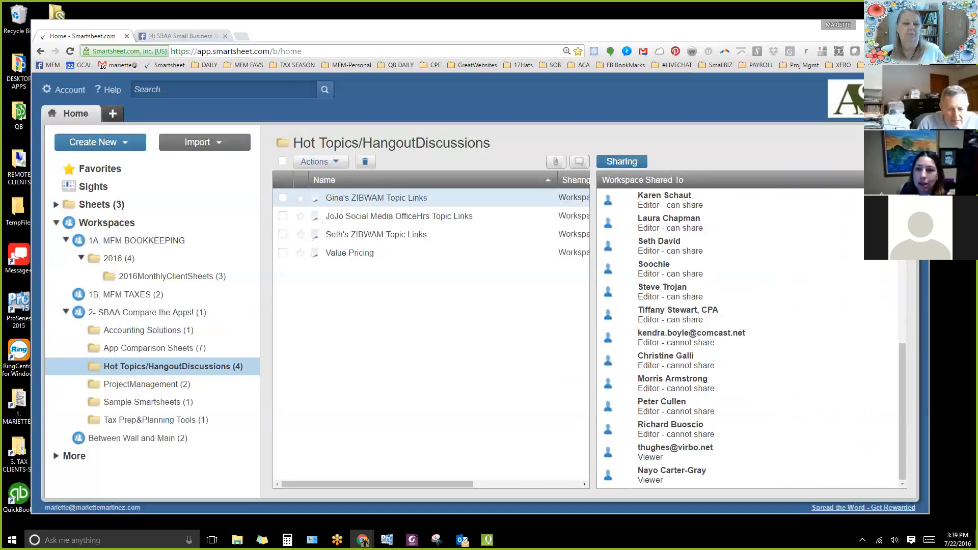
drag(594, 331, 809, 331)
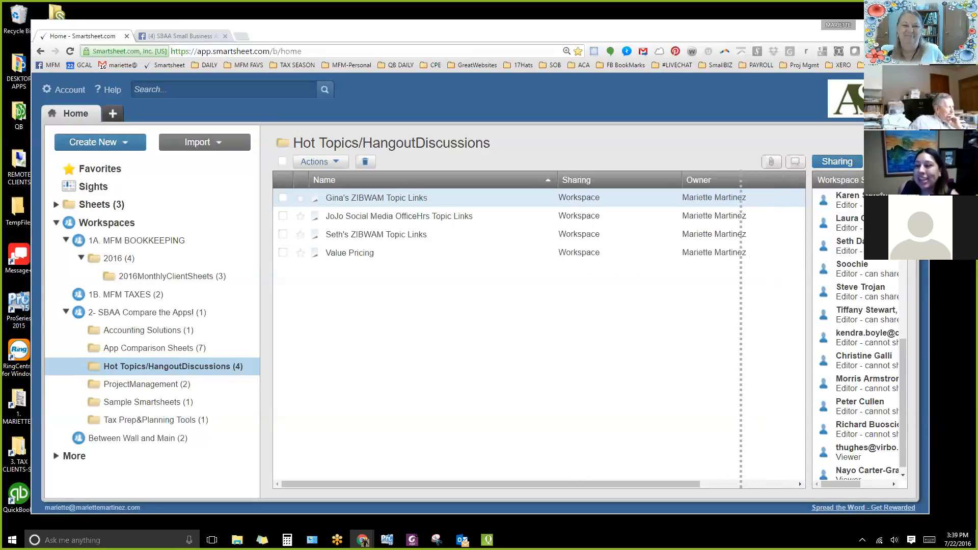
Widen the sharing list partway to recheck the members who can share, and narrow it again.
drag(809, 260, 741, 259)
scroll(825, 339, up, 5)
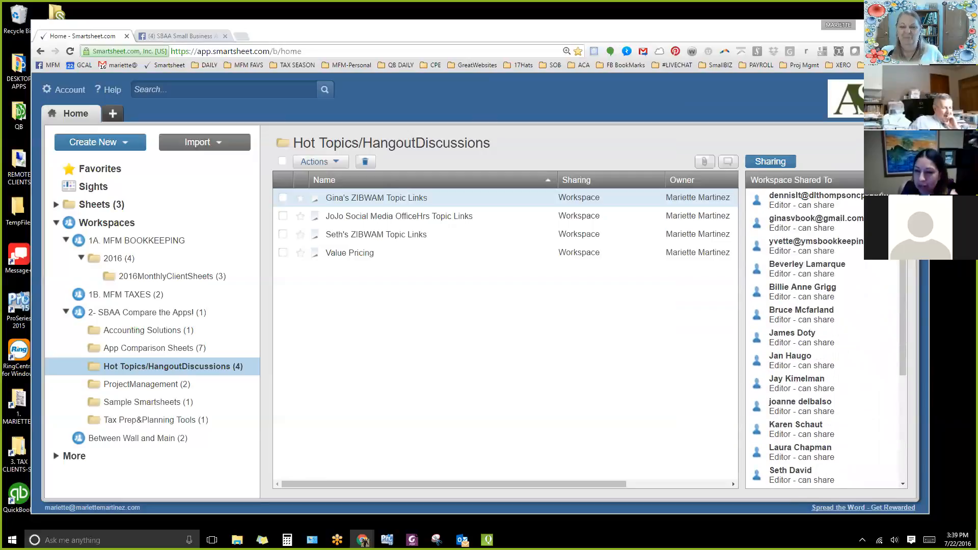
scroll(825, 339, down, 3)
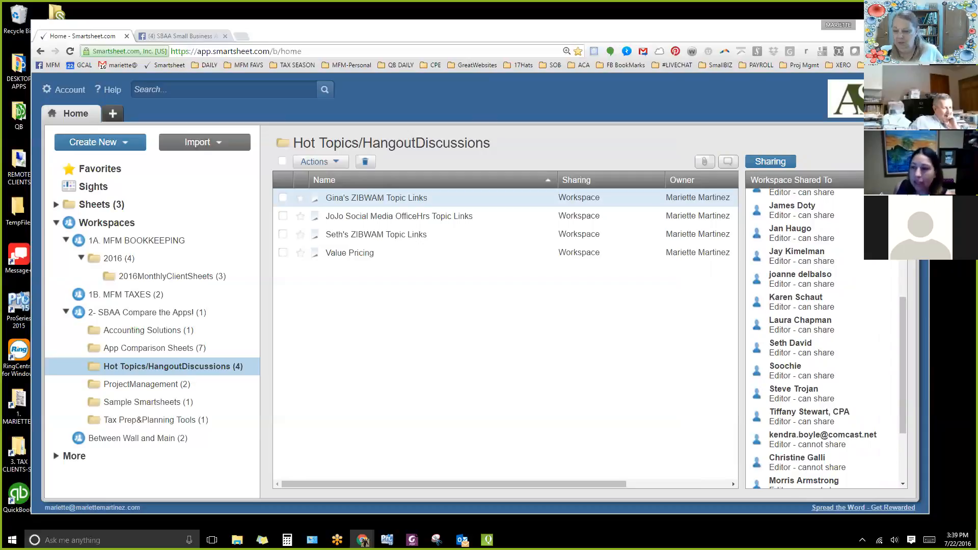
scroll(825, 338, down, 2)
drag(789, 336, 809, 336)
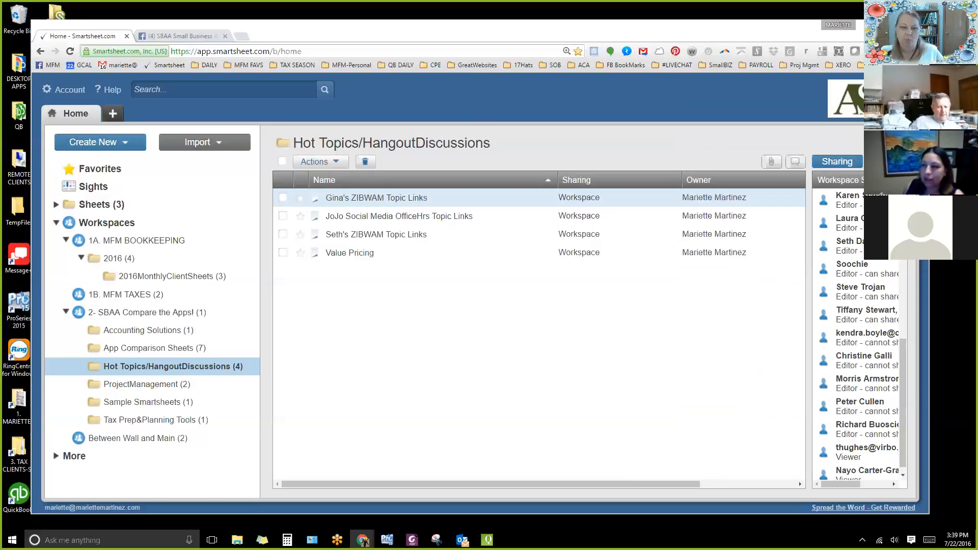
Switch to the SBAA Facebook group and read the comments about access to the Smartsheet workspace and its naming.
click(165, 32)
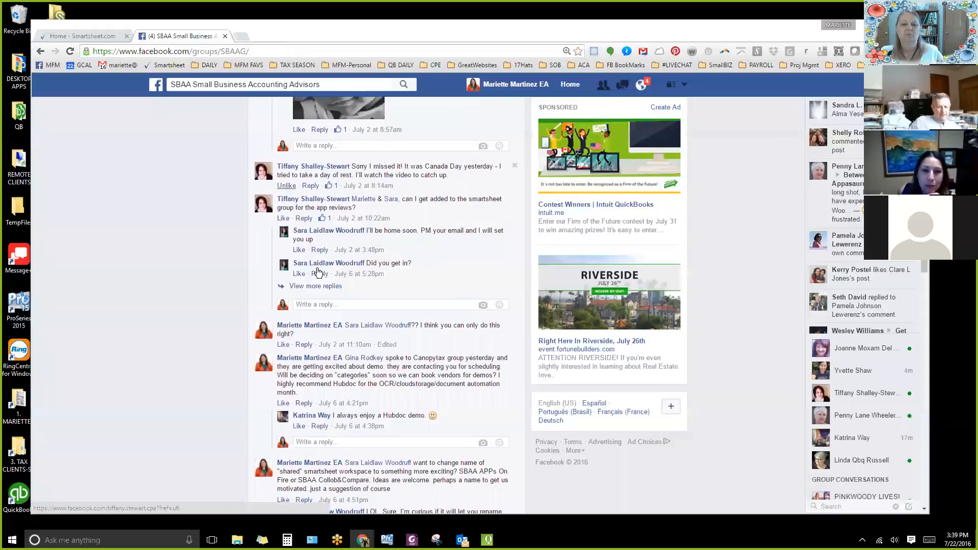
scroll(329, 270, down, 2)
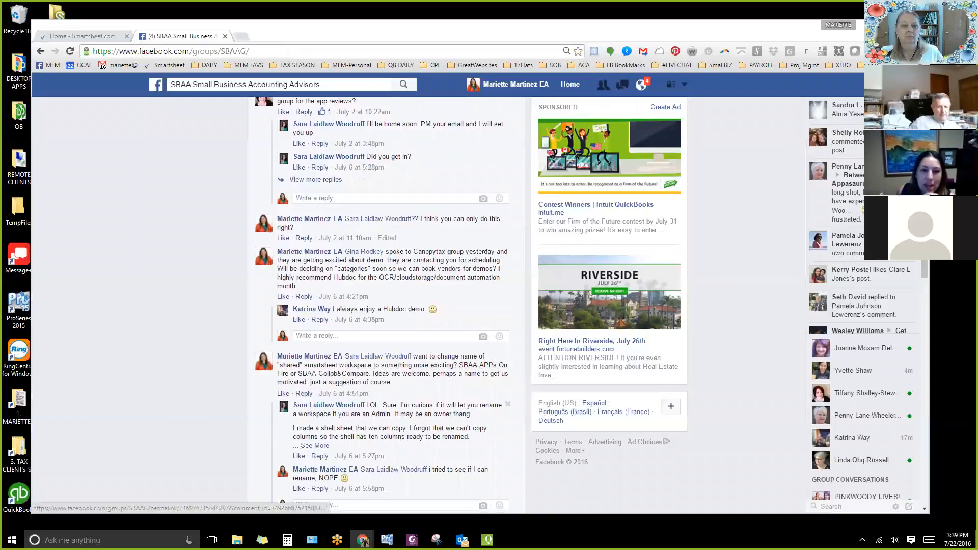
scroll(359, 432, down, 1)
scroll(359, 432, down, 4)
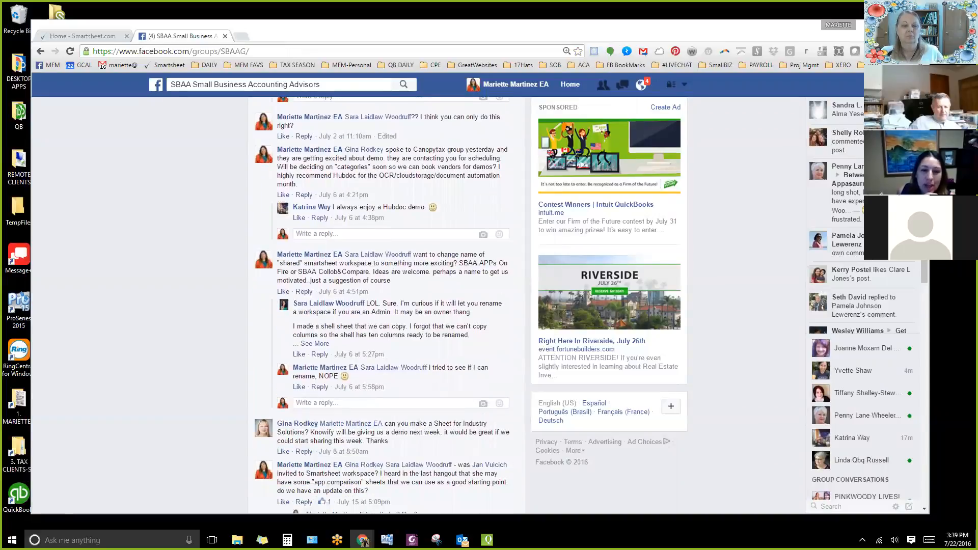